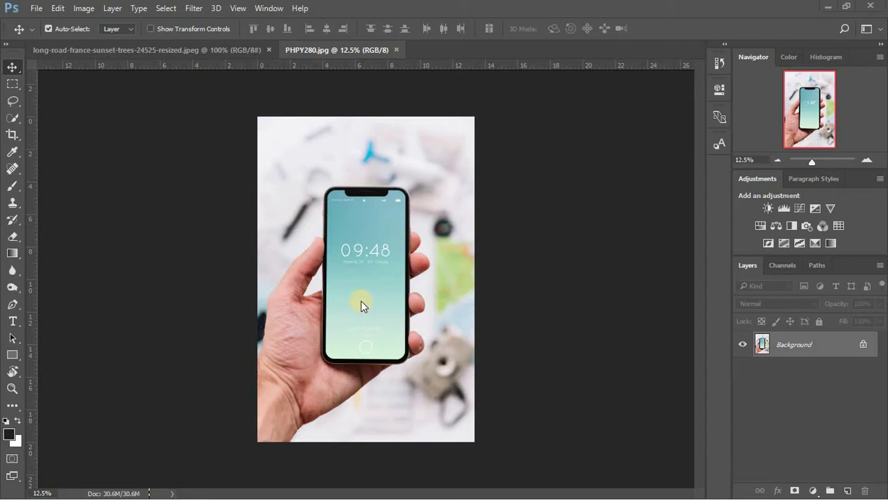
Quick-select the hand, thumb, phone and palm with the Quick Selection tool in Add mode
click(10, 118)
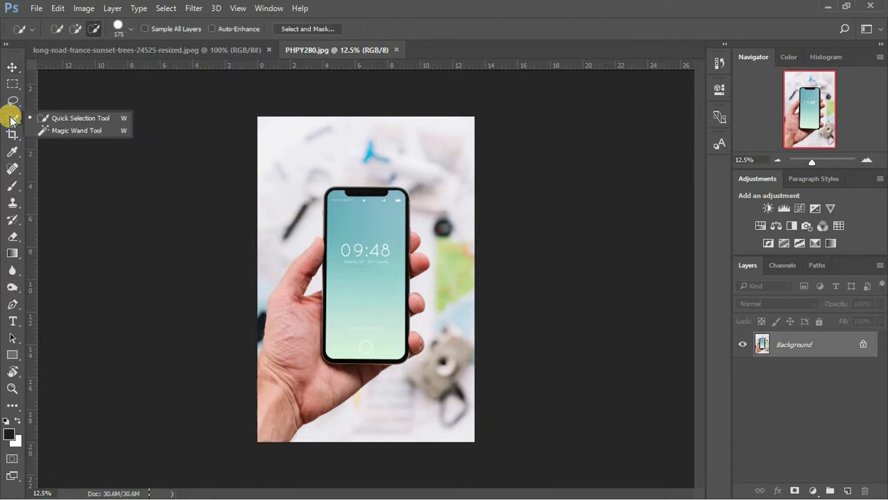
click(75, 29)
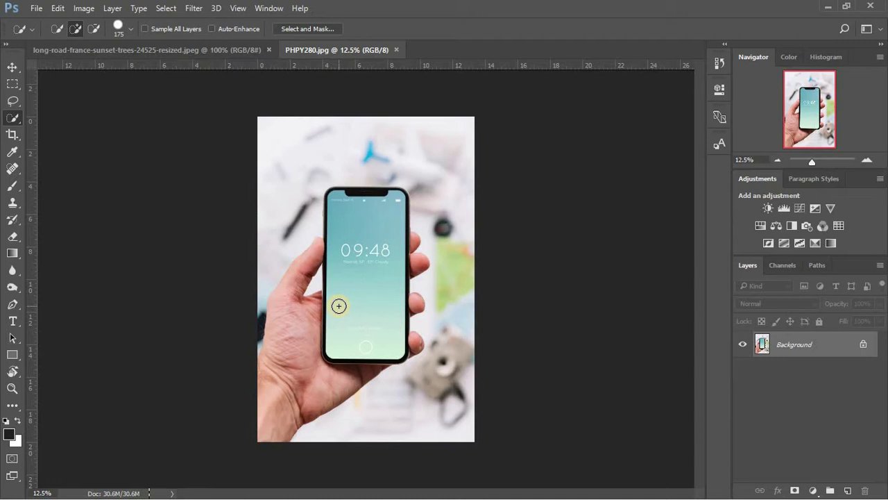
click(287, 306)
mouse_move(306, 262)
mouse_down()
mouse_move(370, 241)
mouse_move(349, 207)
mouse_move(365, 201)
mouse_move(357, 263)
mouse_move(367, 343)
mouse_move(410, 346)
mouse_move(405, 238)
mouse_up()
drag(306, 370, 259, 410)
Zoom in and set a smaller brush in subtract mode to trim stray areas
key(ctrl+plus)
key(ctrl+plus)
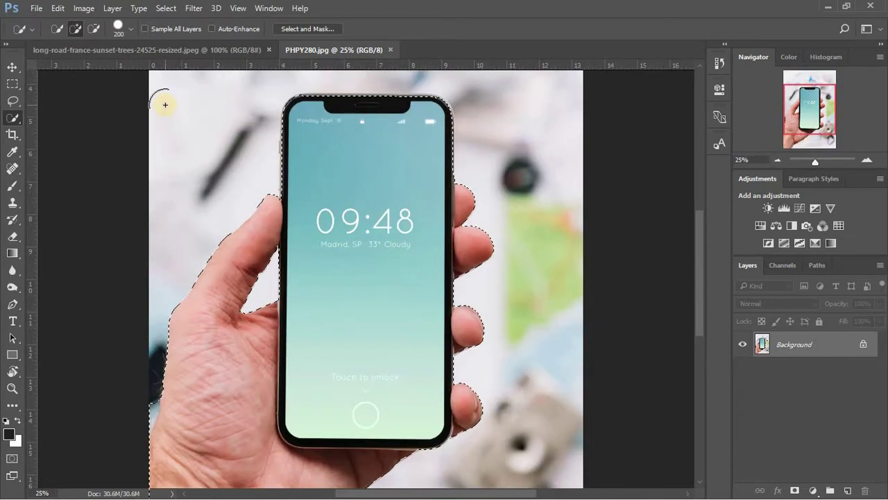
key(bracketleft)
key(bracketleft)
key(bracketleft)
key(alt)
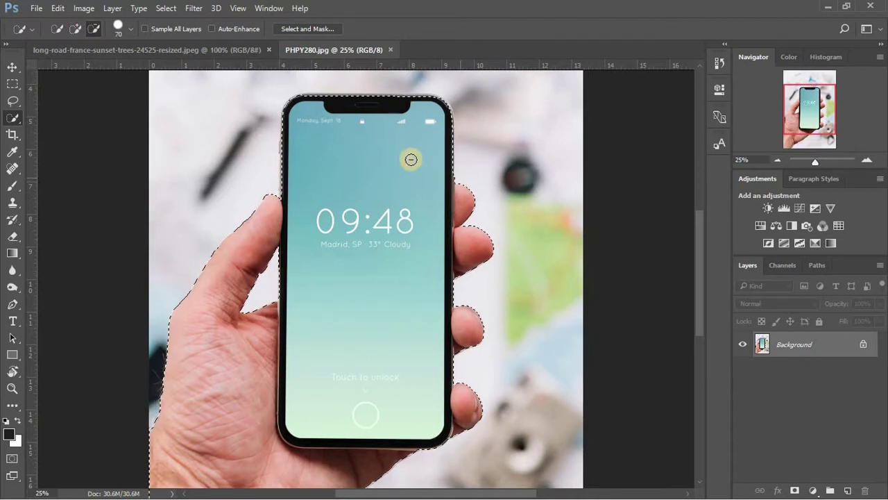
key(bracketleft)
key(bracketleft)
key(bracketleft)
key(bracketleft)
In Select and Mask, apply Smooth 50, Shift Edge -95% and Feather 0.4 px to the hand-and-phone selection
click(299, 28)
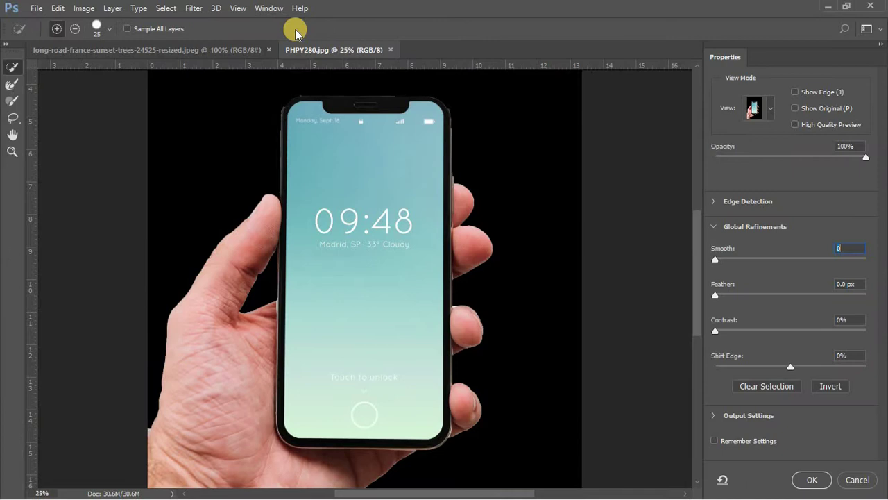
key(ctrl+minus)
drag(716, 261, 791, 260)
drag(790, 366, 718, 370)
click(838, 283)
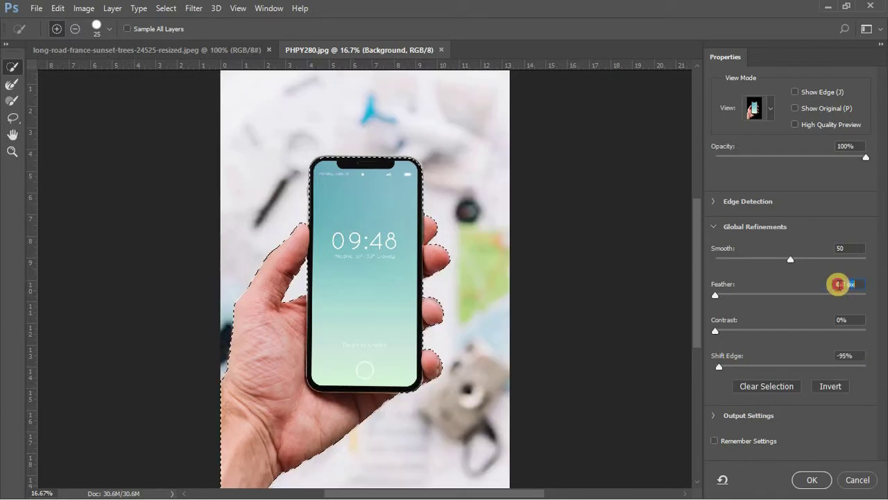
text(0.4)
key(Return)
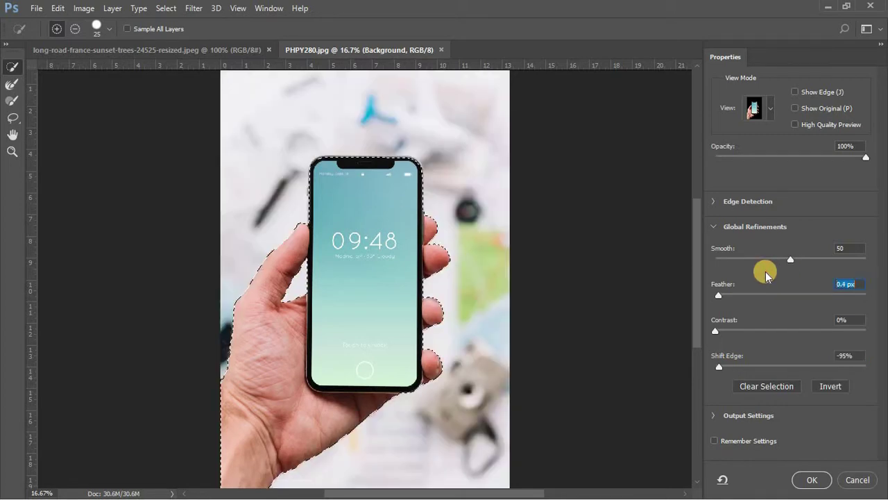
click(808, 479)
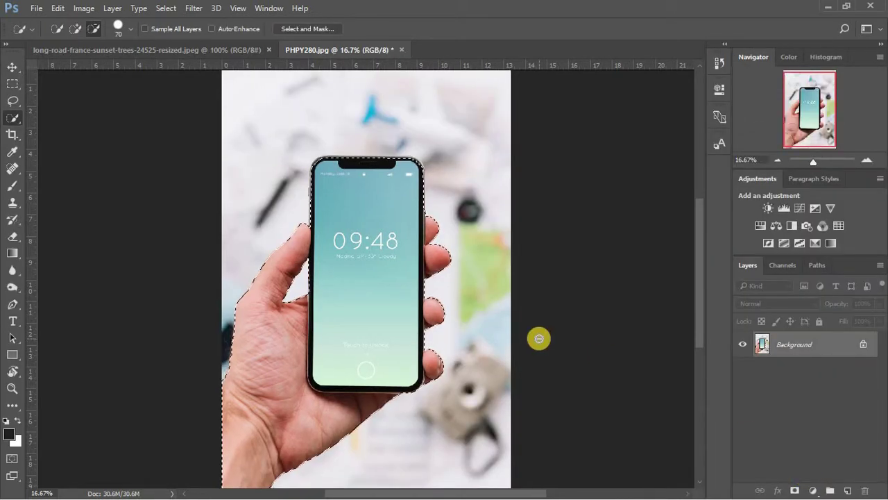
Copy the selection to Layer 1, check the cut-out by toggling Background off and on, then select Background
key(ctrl+minus)
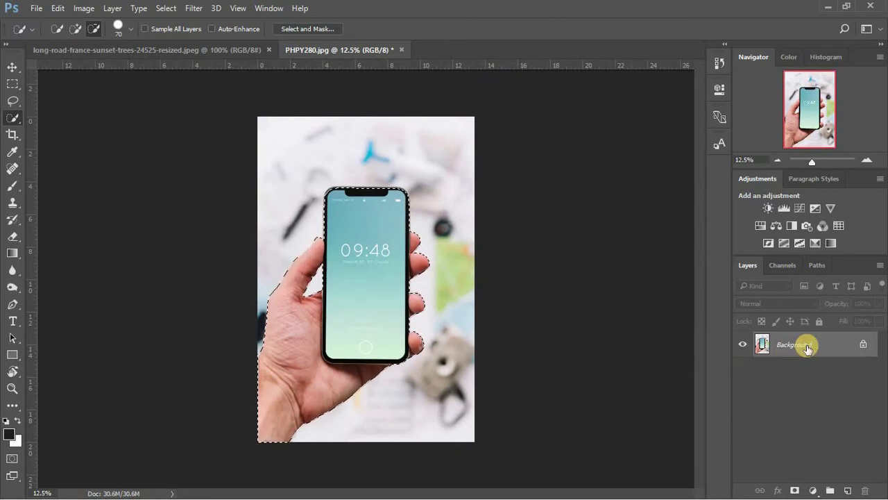
key(ctrl+j)
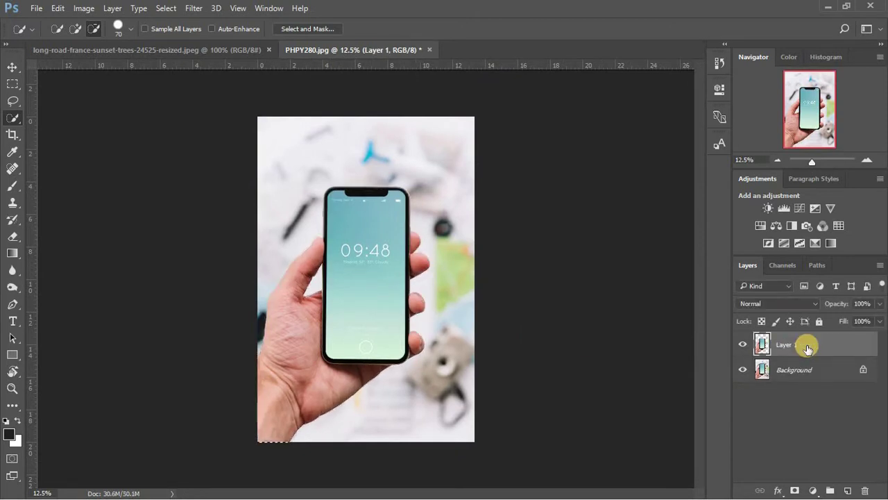
click(742, 372)
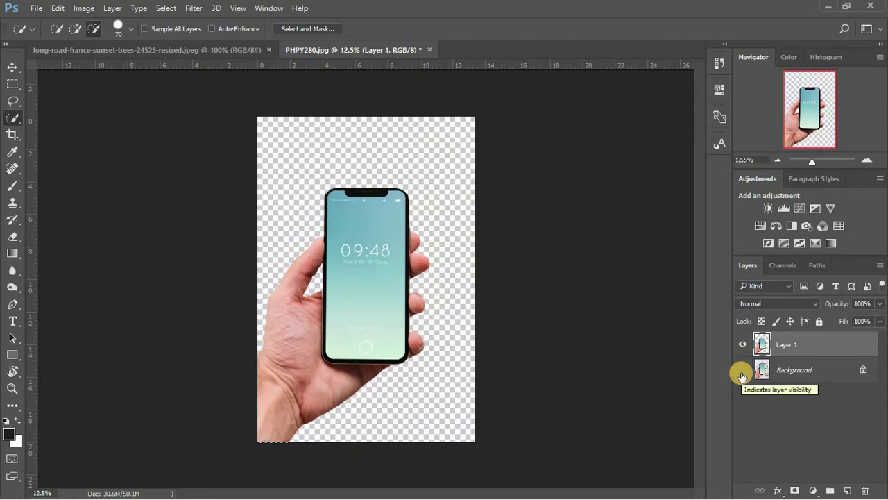
click(742, 373)
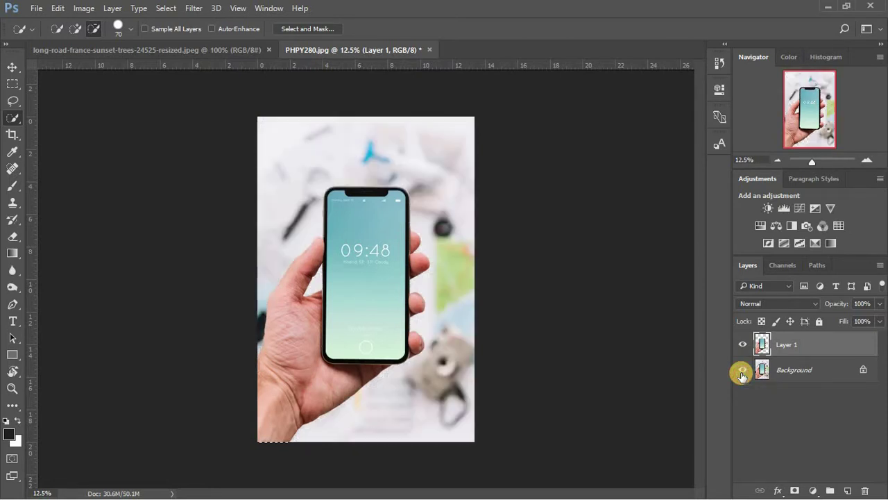
click(795, 372)
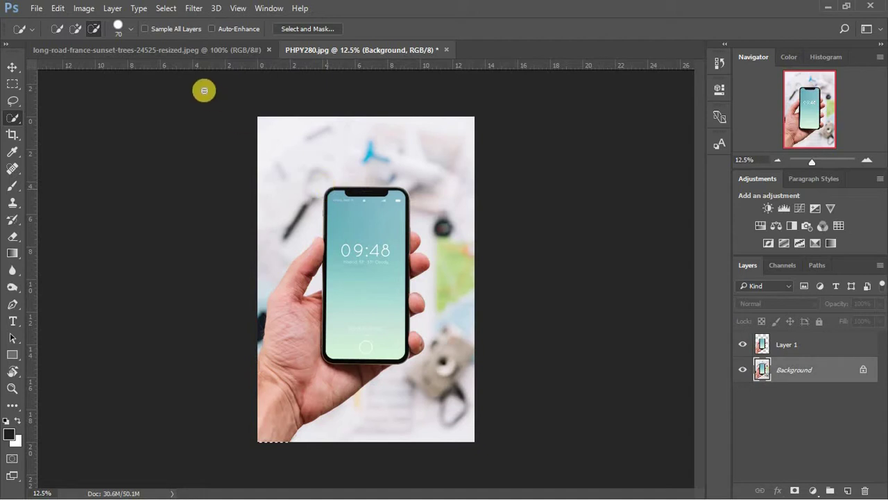
Drag the sunset road photo into PHPY280 as Layer 2 and scale it to fill the canvas
click(172, 56)
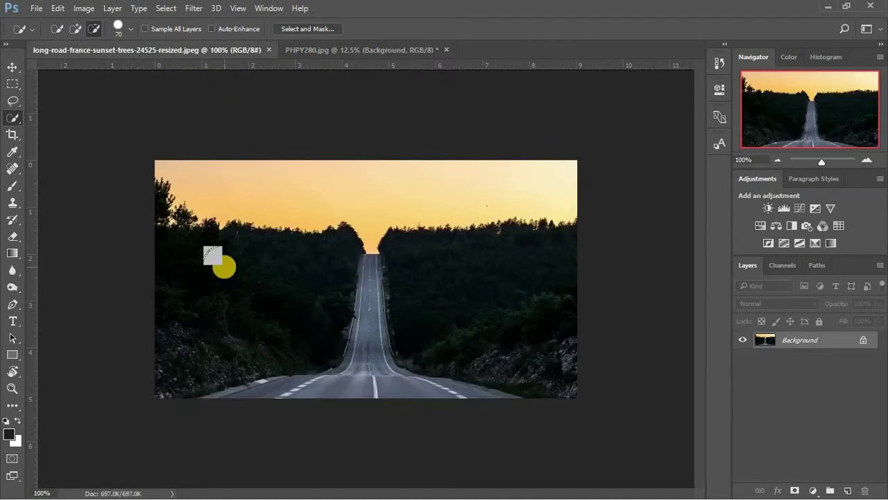
key(v)
drag(324, 56, 358, 271)
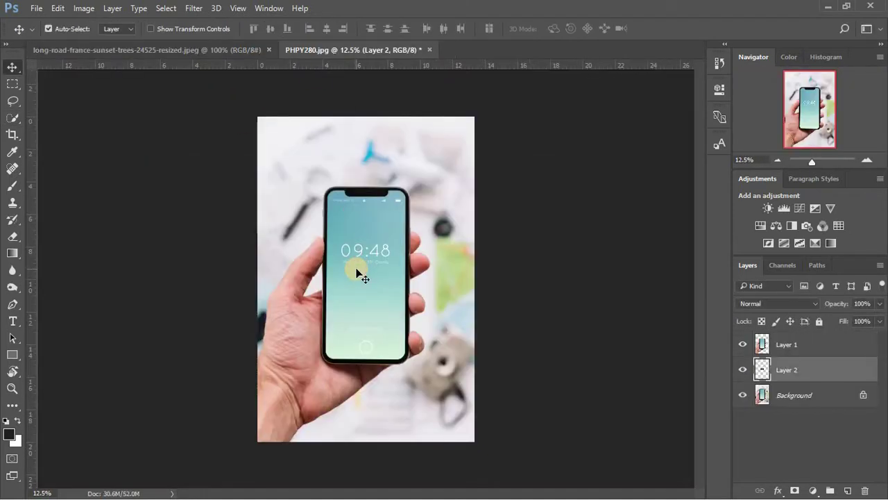
key(ctrl+t)
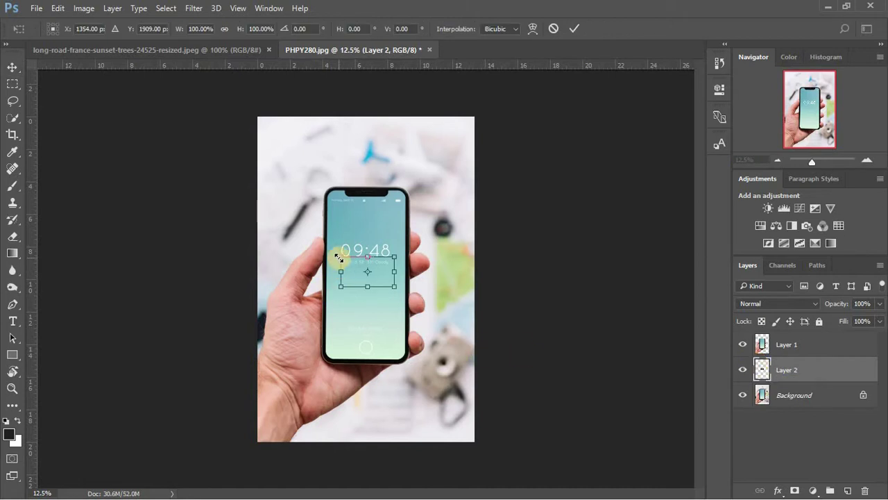
drag(338, 257, 72, 109)
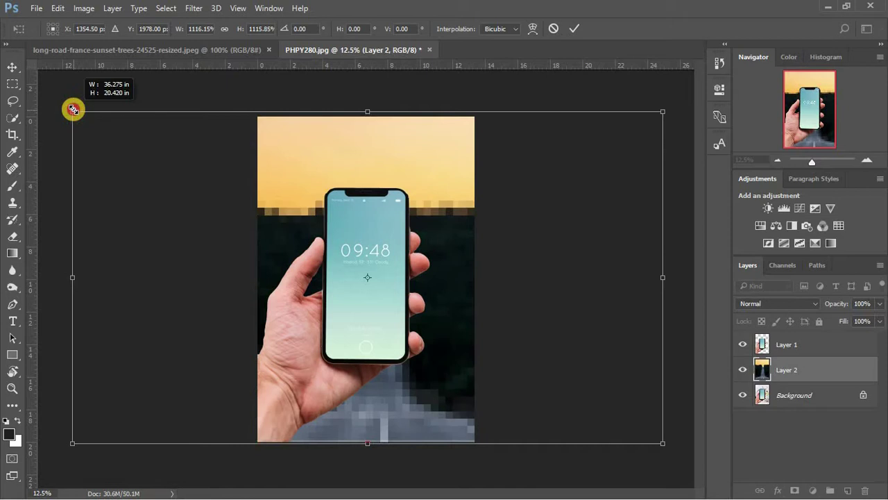
key(Return)
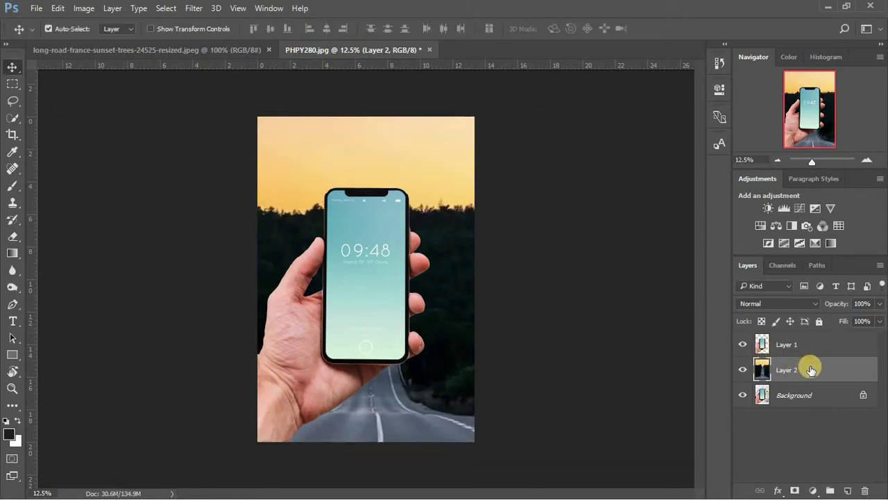
Duplicate the road layer, move the copy above Layer 1 and set its opacity to 80%
key(ctrl+j)
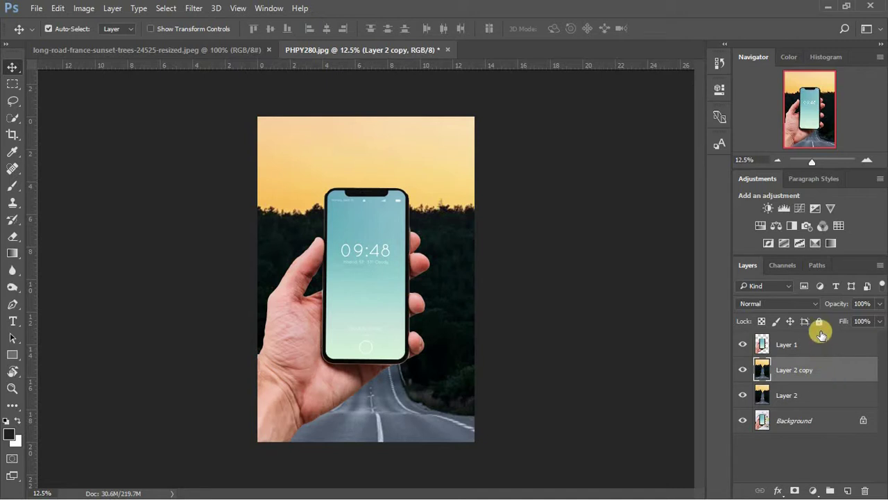
drag(818, 363, 810, 335)
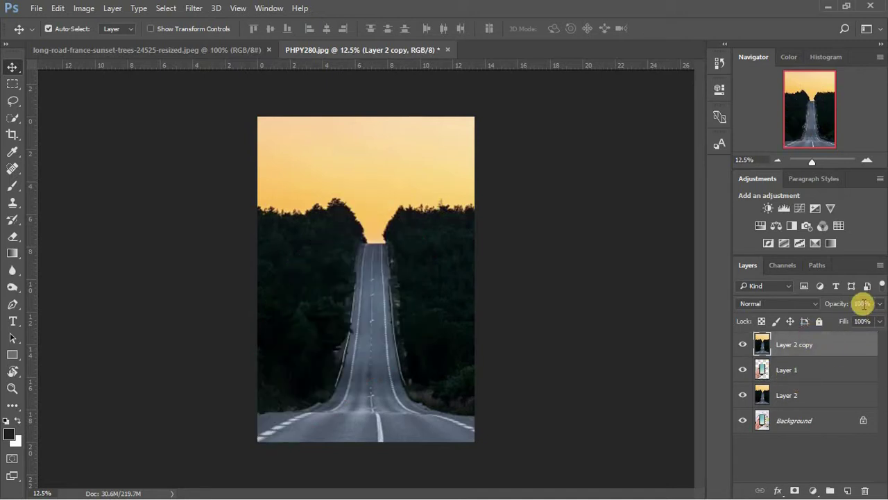
click(860, 303)
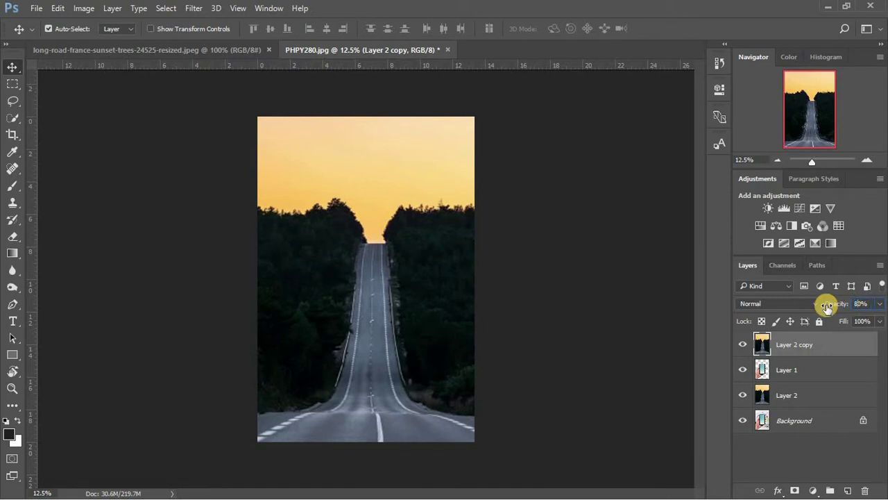
key(Return)
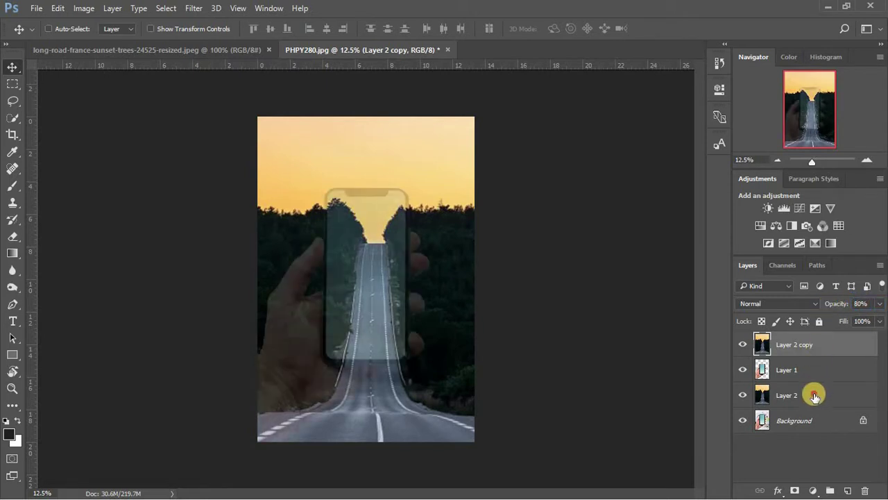
Nudge both road layers left and down to line up with the phone, then zoom in on the road
ctrl+click(815, 395)
key(shift+Left)
key(shift+Left)
key(shift+Left)
key(shift+Left)
key(shift+Left)
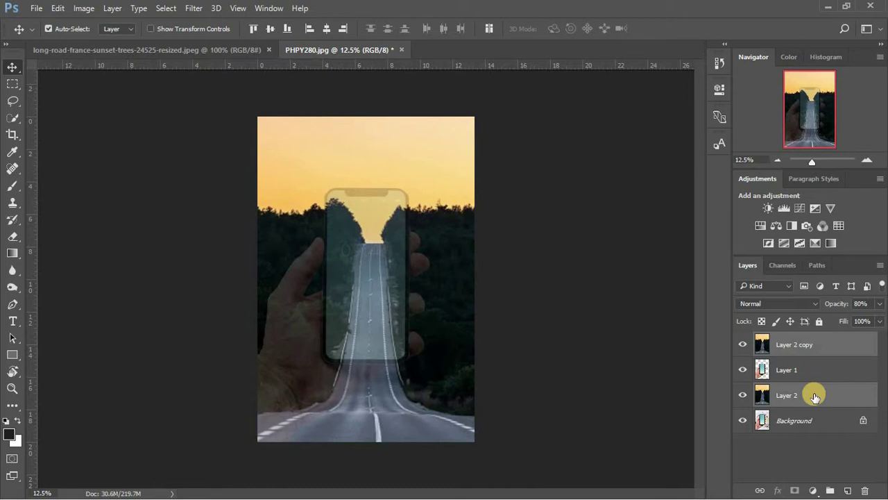
key(shift+Left)
key(shift+Left)
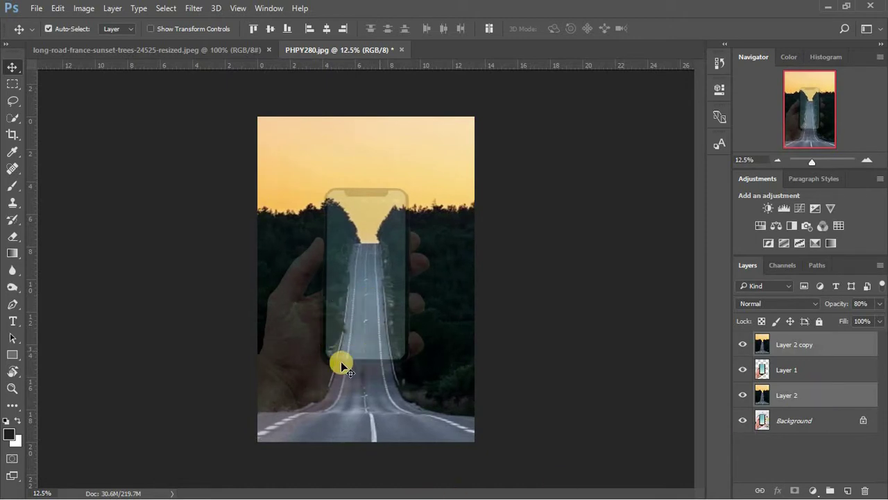
key(shift+Down)
key(shift+Down)
key(shift+Down)
key(shift+Down)
click(204, 395)
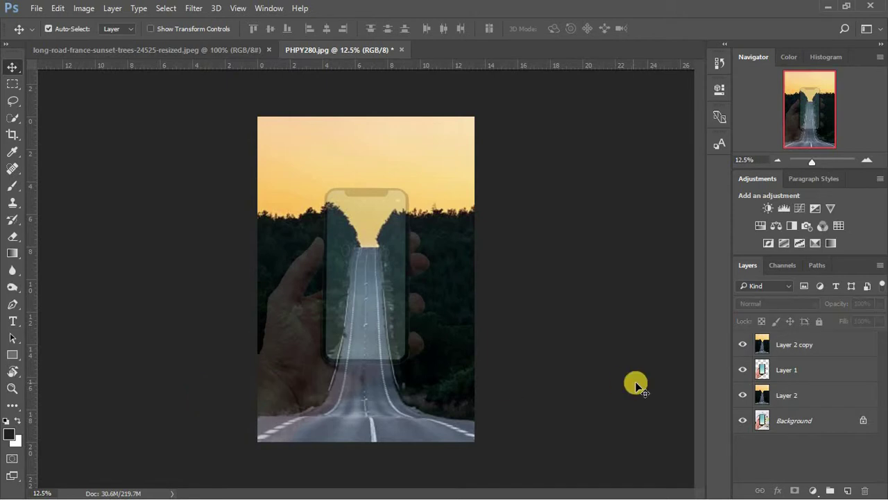
click(803, 347)
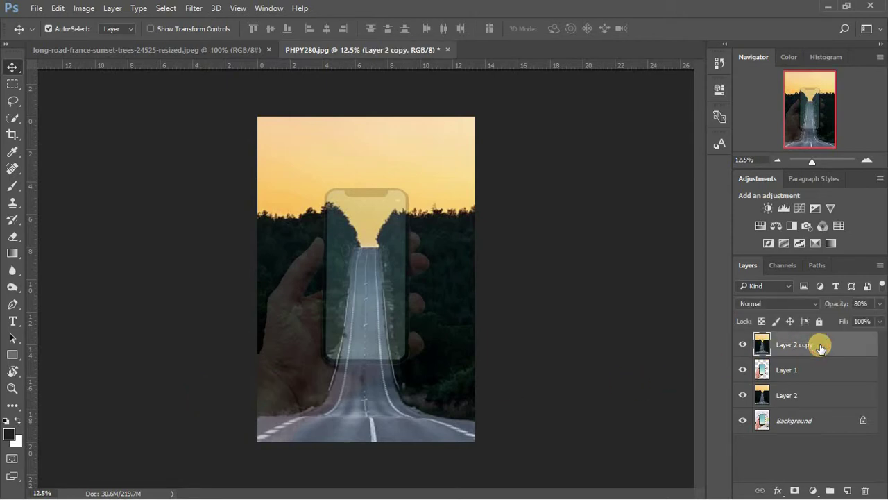
key(ctrl+plus)
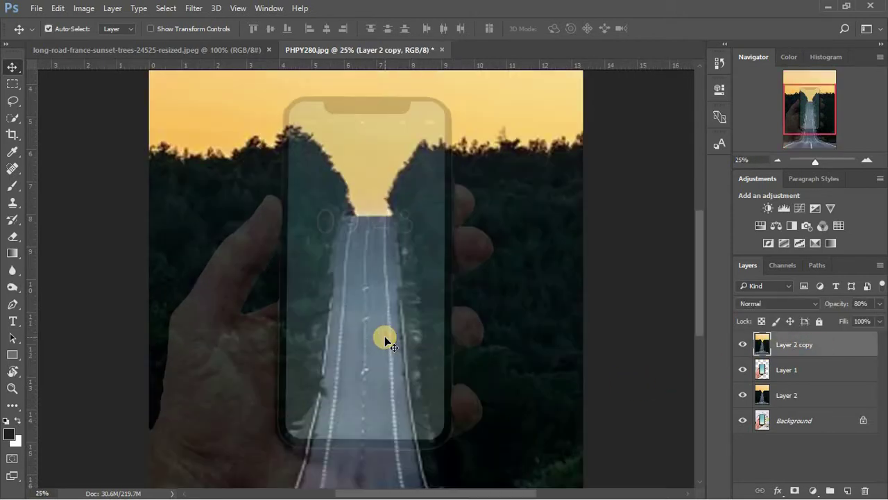
drag(702, 253, 699, 313)
key(ctrl+plus)
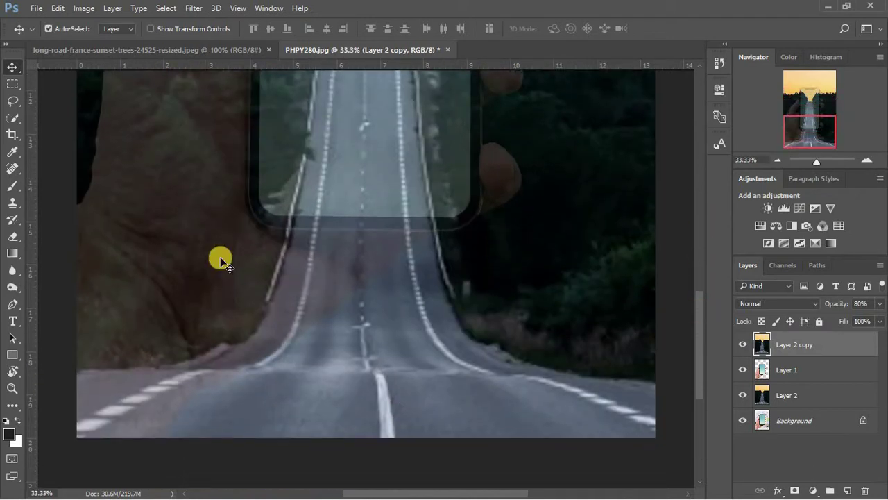
Trace a pen path along the right road edge up to the phone's bottom-right corner
click(13, 304)
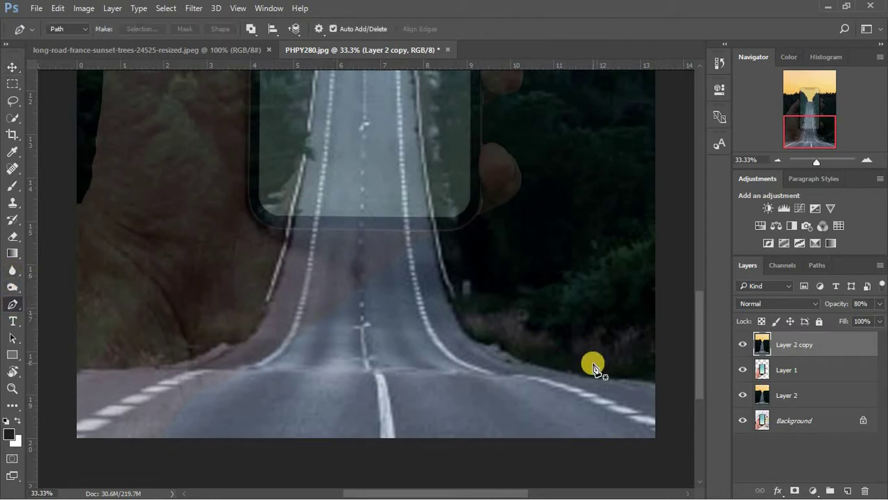
click(657, 400)
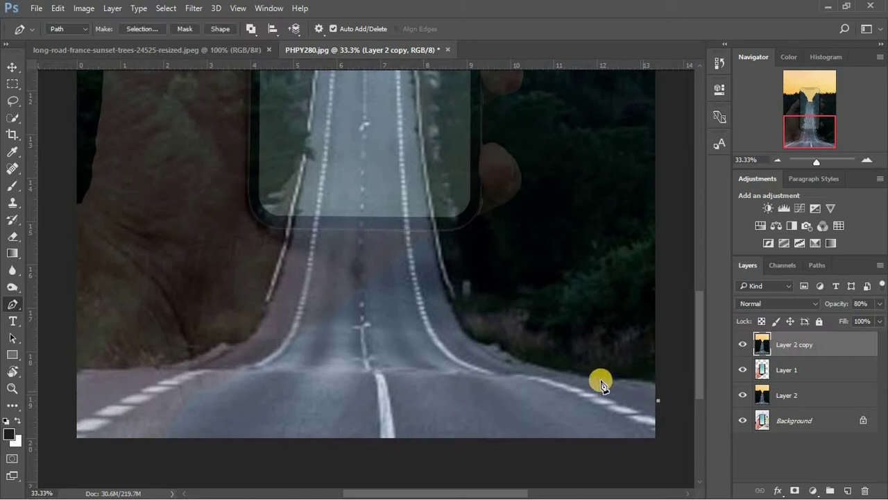
click(597, 379)
click(551, 371)
click(510, 365)
click(491, 355)
click(471, 345)
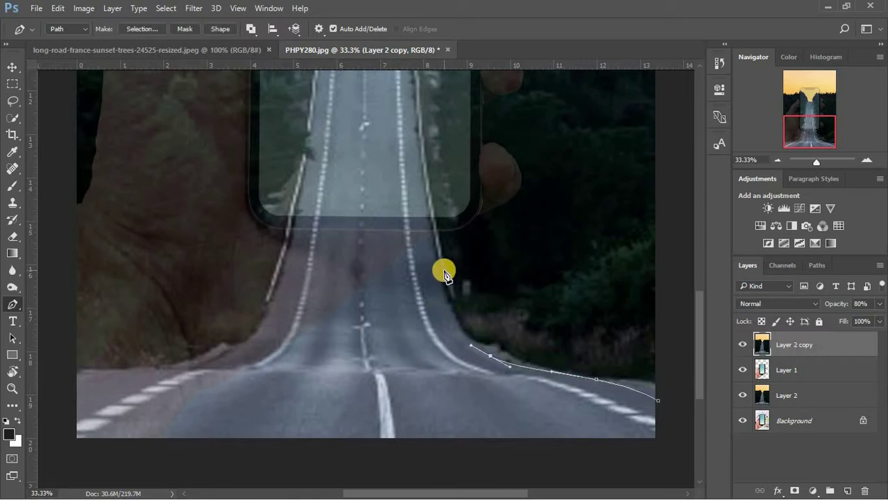
drag(444, 266, 437, 220)
click(437, 221)
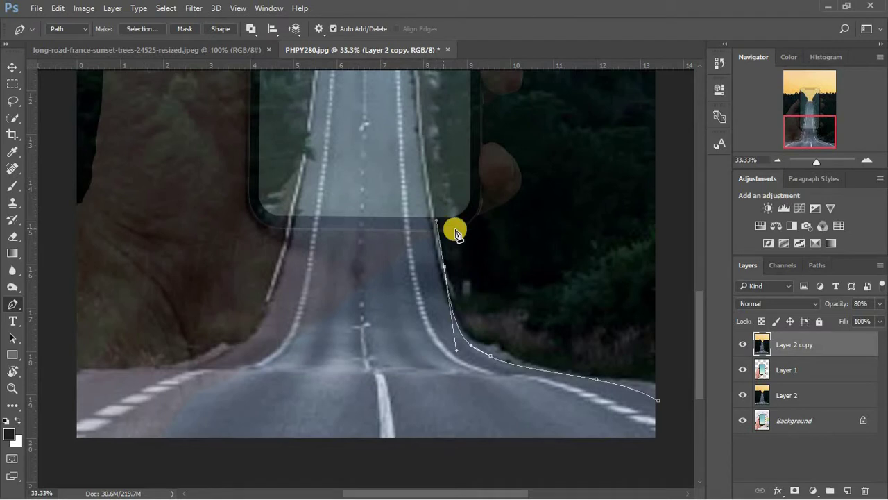
Continue the path down the left road edge, out past the image top, and close it
click(286, 229)
drag(264, 302, 258, 326)
drag(220, 353, 219, 354)
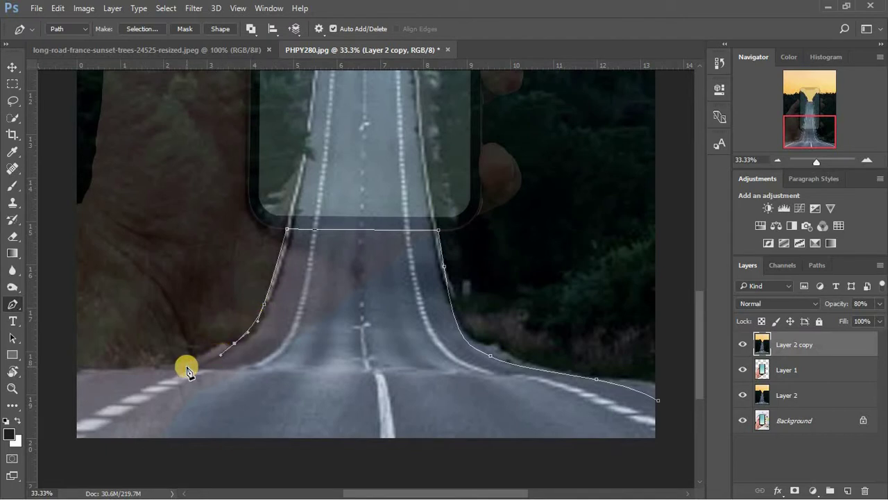
click(186, 366)
click(119, 369)
drag(74, 378, 61, 392)
key(ctrl+minus)
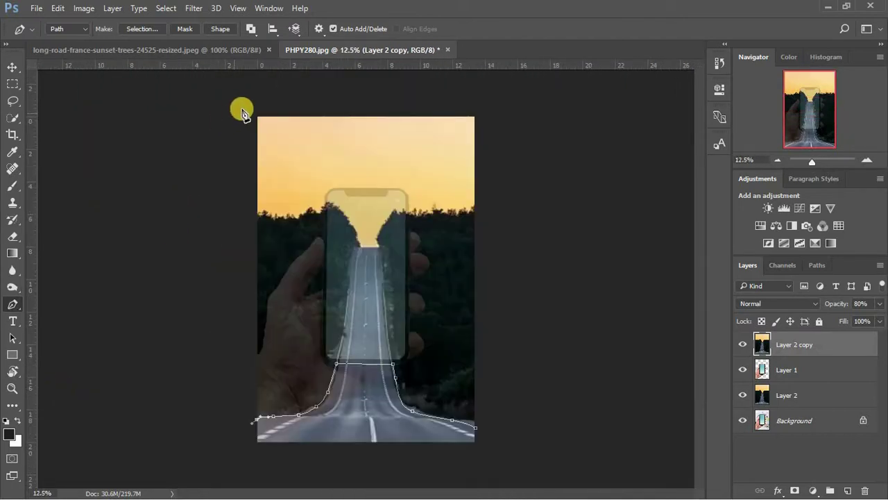
click(241, 109)
click(487, 109)
click(477, 431)
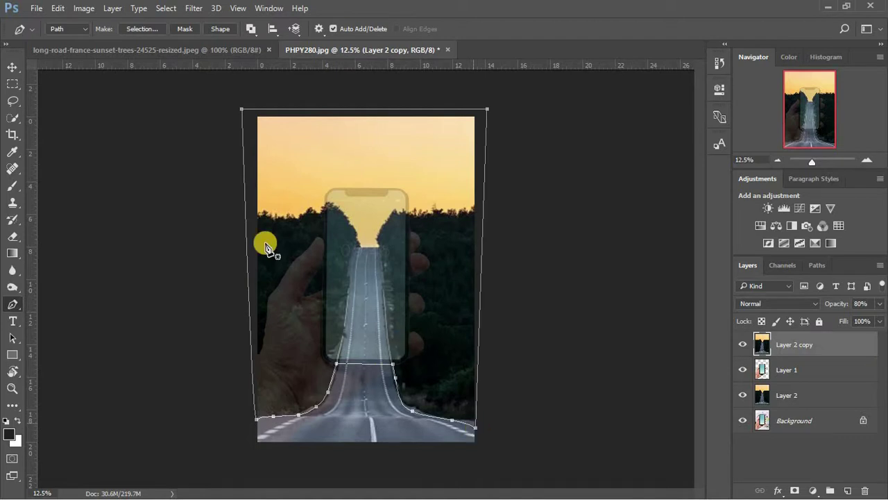
Convert the road path into a selection
right_click(293, 239)
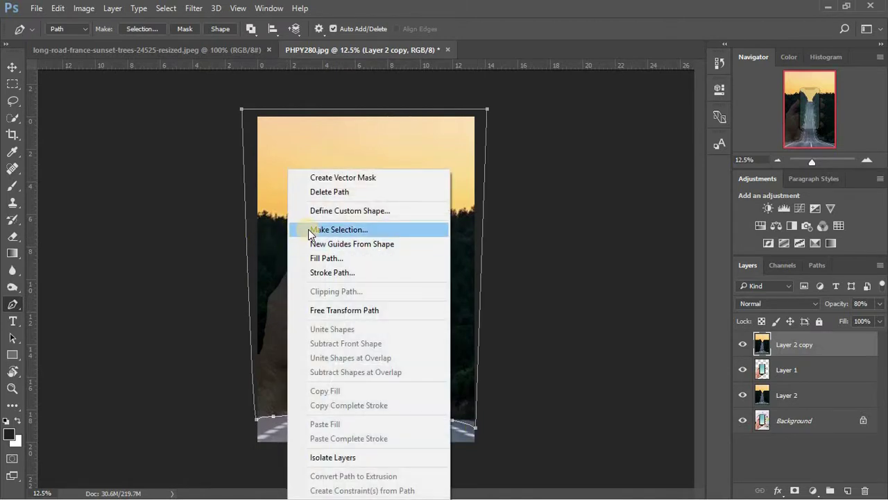
click(308, 229)
key(Return)
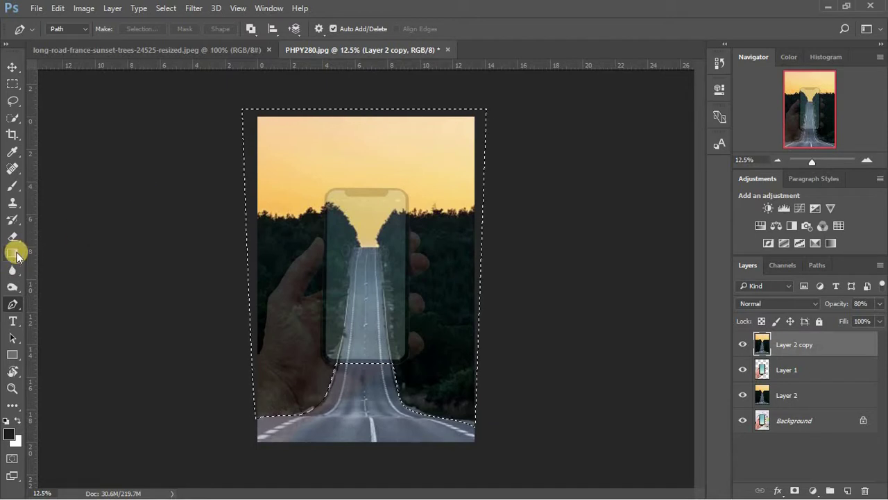
Erase the road copy over the lower hand and the sky, then hide Layer 2 and Layer 2 copy
click(12, 235)
key(ctrl+plus)
mouse_move(292, 386)
mouse_down()
mouse_move(305, 388)
mouse_move(321, 420)
mouse_move(284, 400)
mouse_move(277, 384)
mouse_move(267, 263)
mouse_move(222, 431)
mouse_up()
click(743, 395)
drag(699, 306, 698, 274)
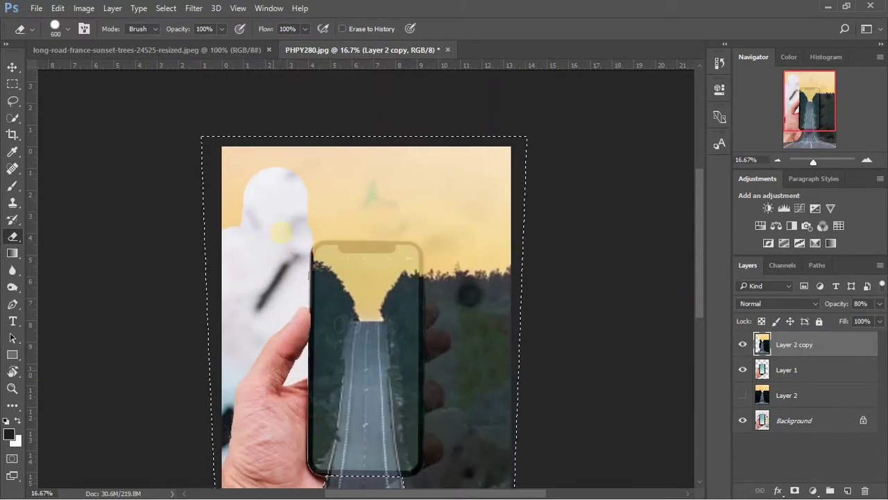
mouse_move(305, 225)
mouse_down()
mouse_move(337, 206)
mouse_move(425, 200)
mouse_move(443, 224)
mouse_move(451, 278)
mouse_move(674, 301)
mouse_move(233, 236)
mouse_move(693, 304)
mouse_move(693, 347)
mouse_up()
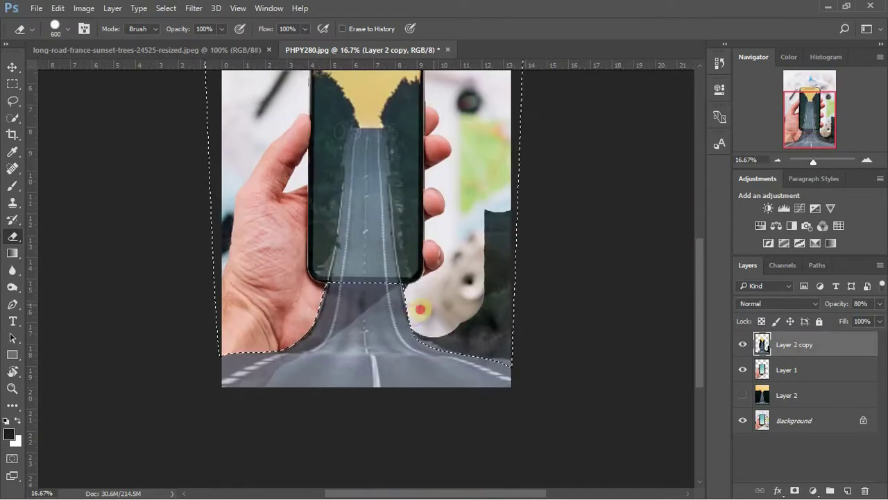
drag(486, 236, 444, 326)
key(ctrl+minus)
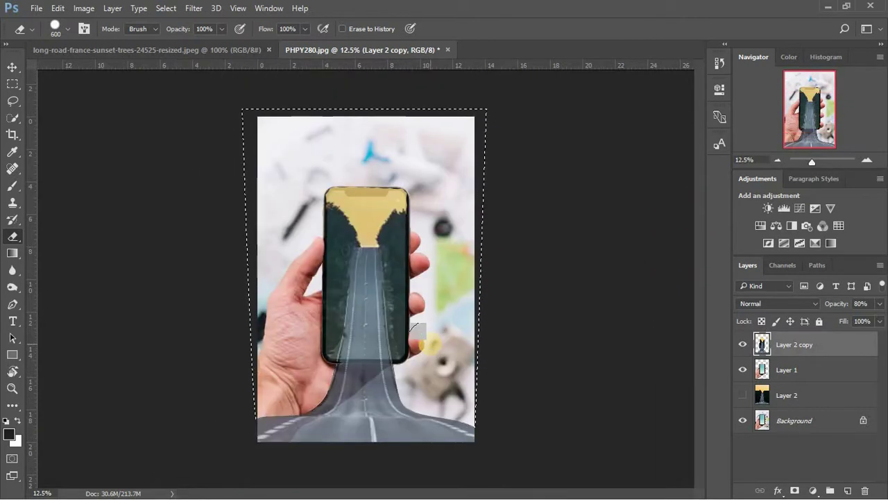
click(817, 371)
click(743, 344)
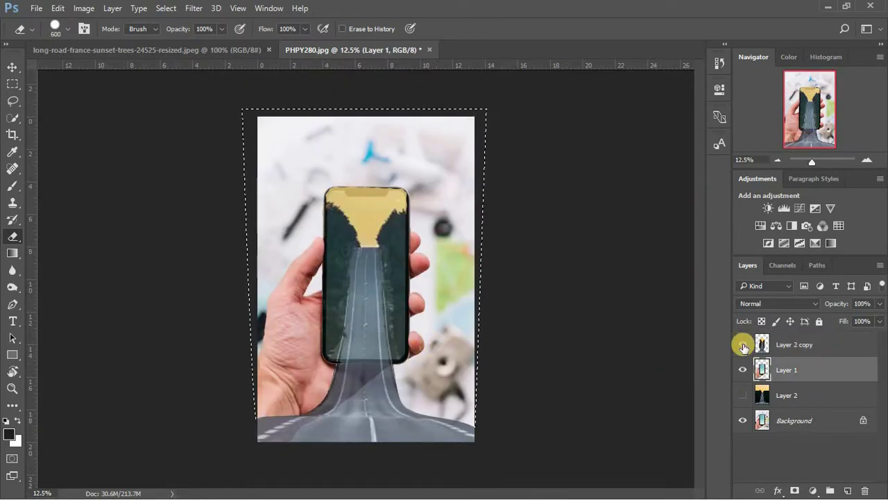
Select the phone's body on Layer 1 with the Magic Wand
click(14, 118)
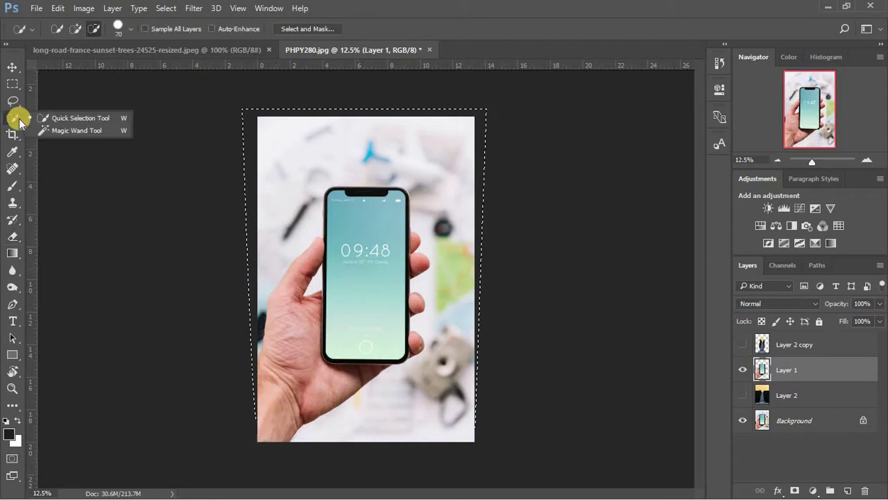
click(37, 119)
click(13, 117)
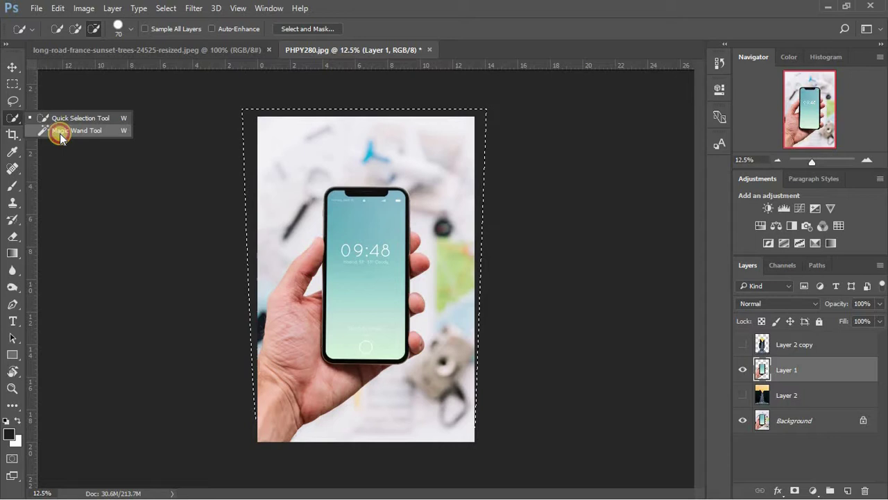
click(60, 137)
click(379, 192)
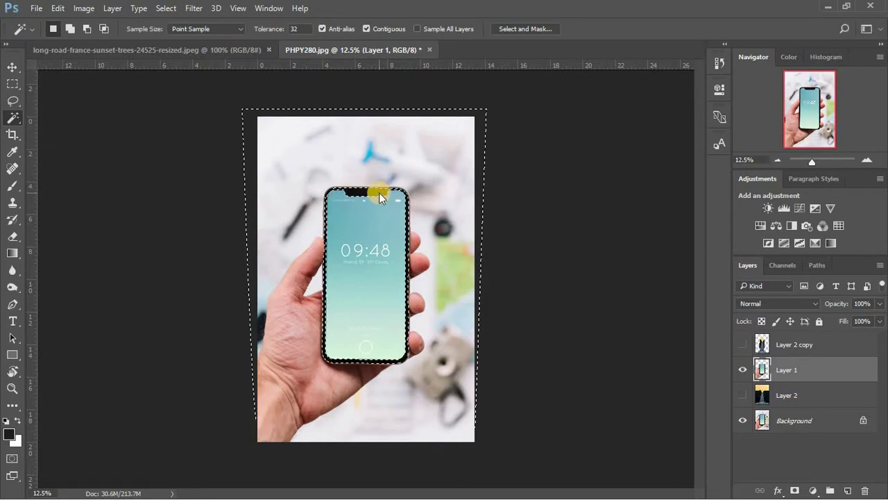
Show Layer 2 copy again, delete the road covering the phone frame, and deselect
click(742, 345)
click(803, 345)
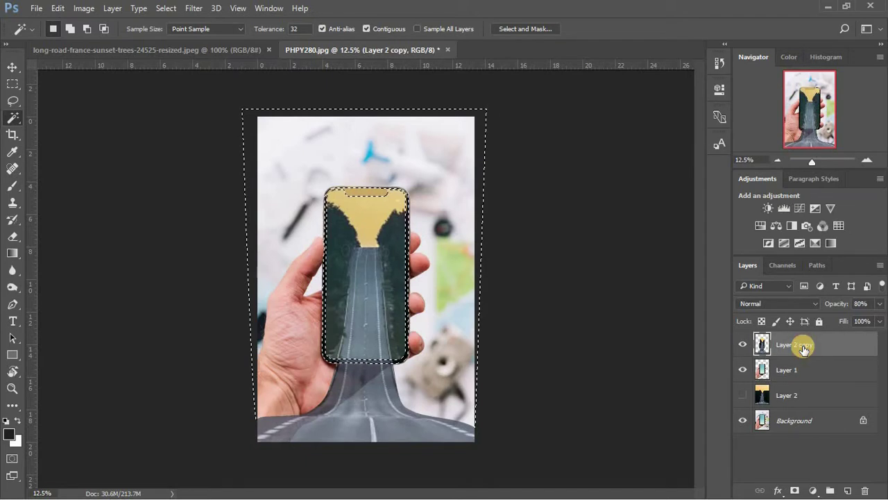
key(8)
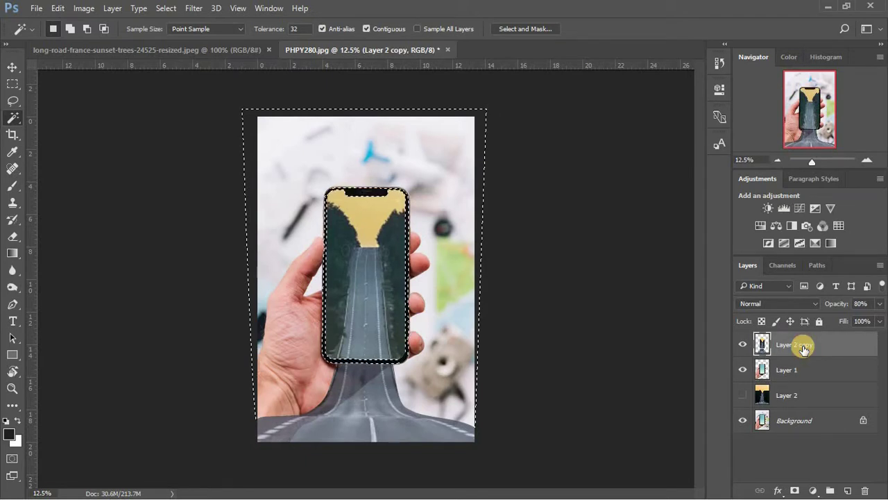
key(ctrl+d)
key(ctrl+plus)
key(e)
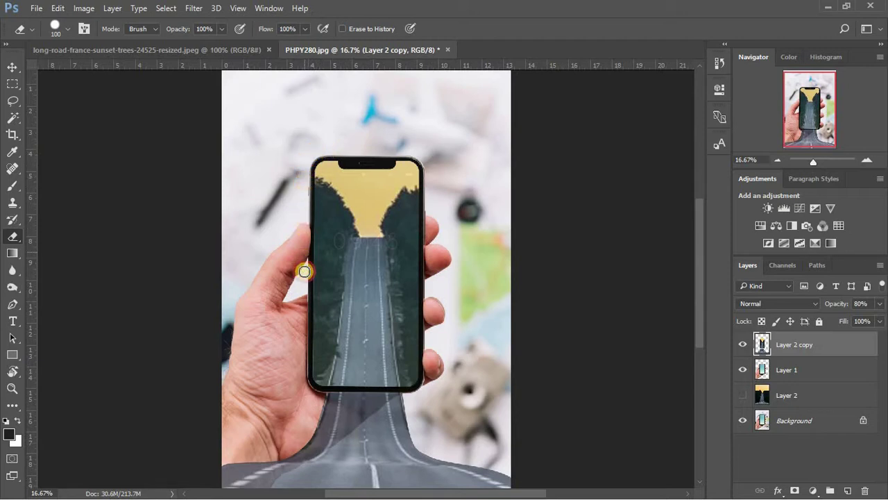
Erase road spill along the phone's left and right edges
click(303, 379)
drag(303, 379, 305, 147)
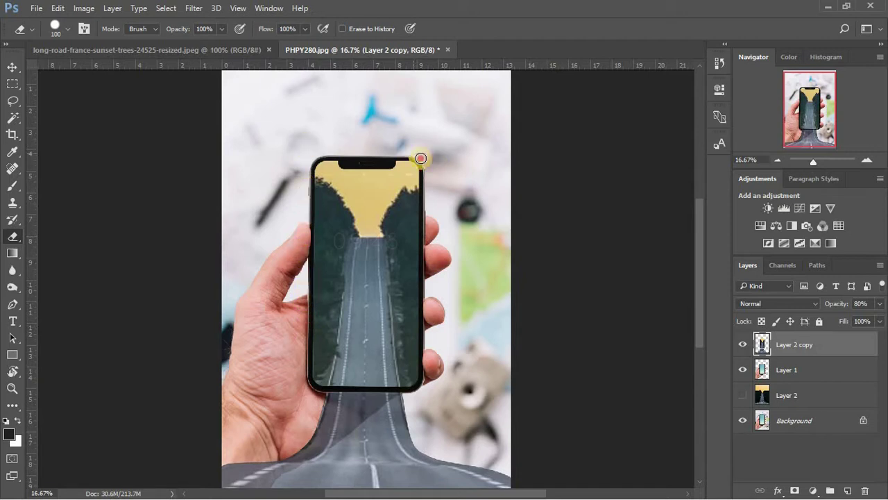
drag(427, 170, 430, 376)
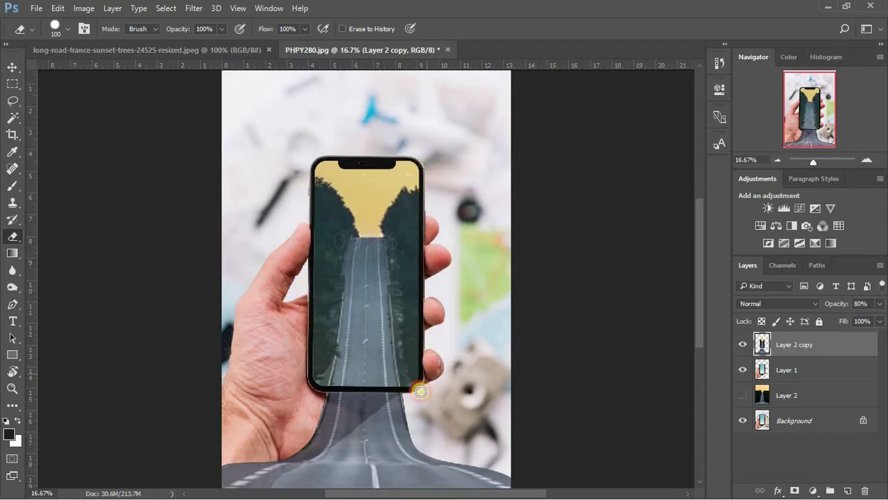
Show Layer 2's sunset forest background and raise Layer 2 copy to 100% opacity
key(ctrl+minus)
key(ctrl+minus)
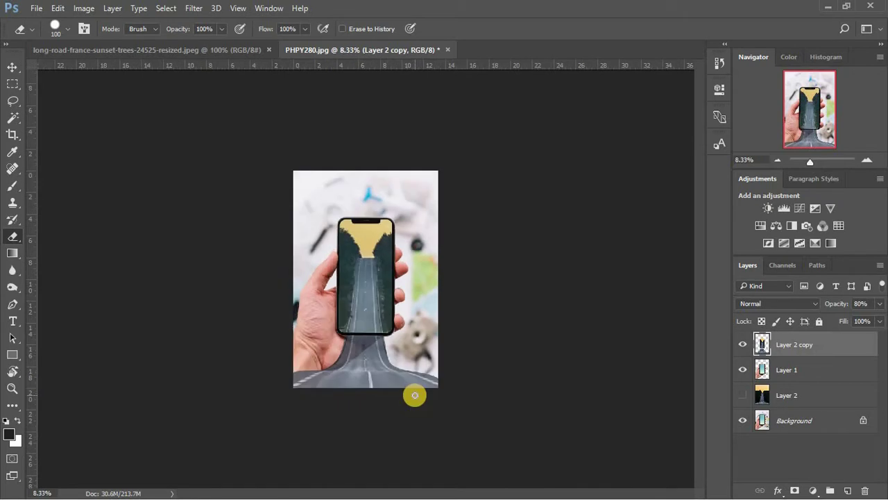
click(742, 395)
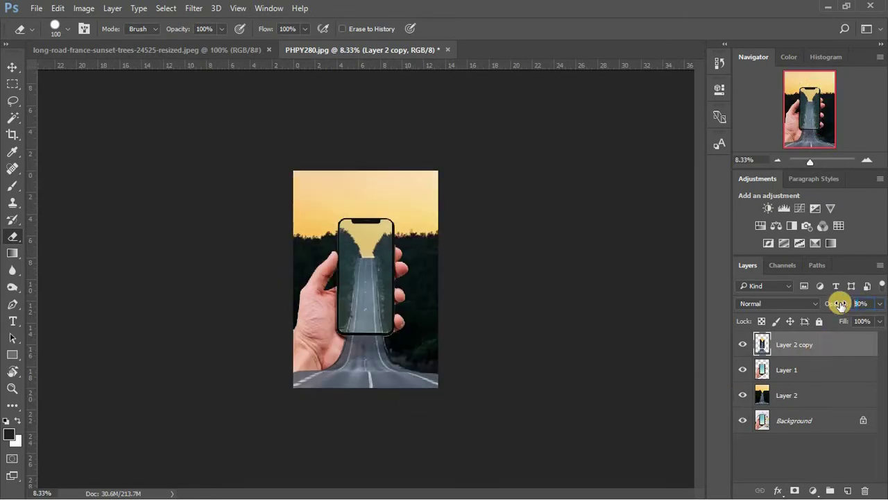
drag(838, 303, 839, 304)
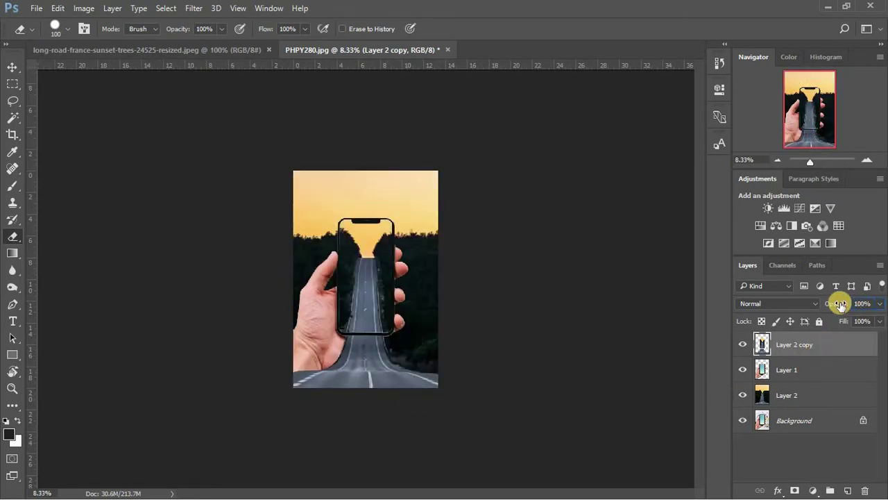
key(ctrl+plus)
key(ctrl+plus)
key(ctrl+plus)
scroll(697, 238, down, 3)
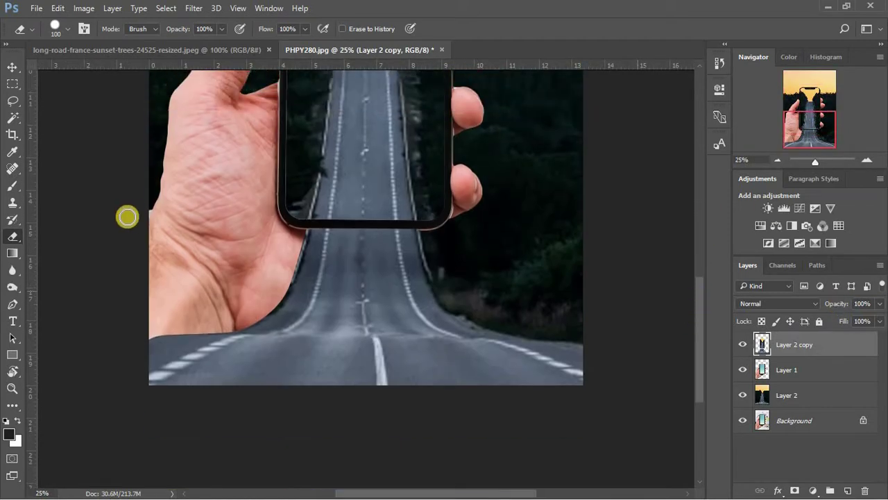
Blur the hand's edge beside the road, raising Blur strength to 100%
click(13, 270)
mouse_move(310, 226)
mouse_down()
mouse_move(284, 301)
mouse_move(233, 342)
mouse_move(206, 327)
mouse_move(163, 333)
mouse_up()
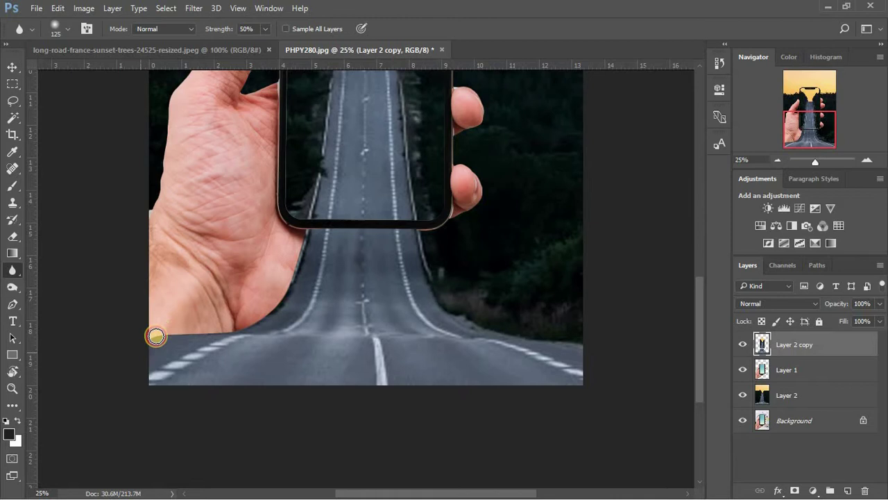
drag(264, 29, 298, 42)
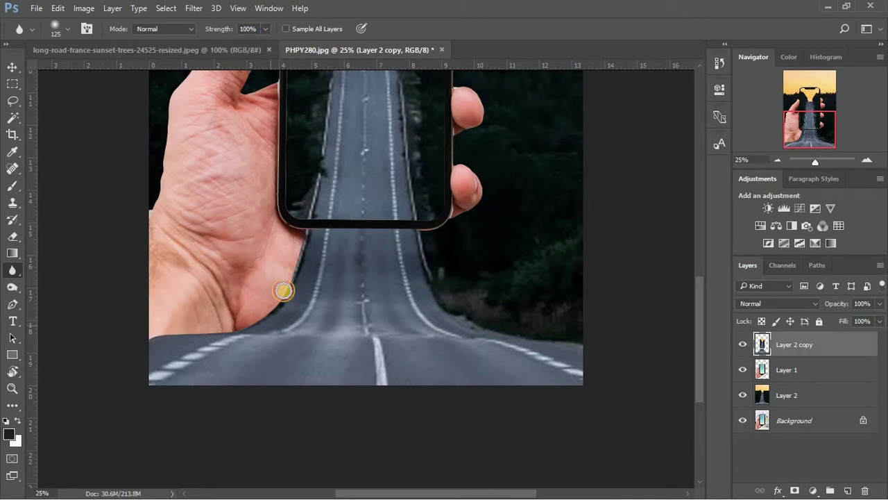
scroll(438, 283, down, 1)
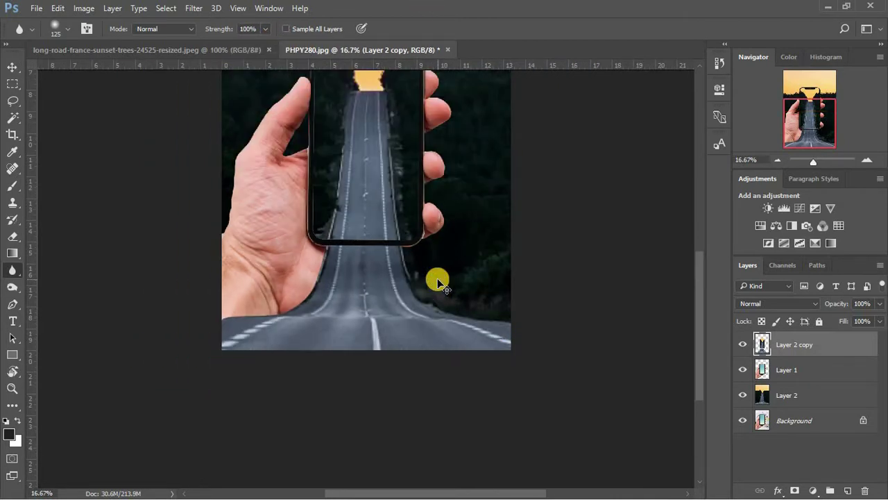
scroll(696, 264, up, 1)
On Layer 1, blur along the thumb and the phone's right and left edges
click(811, 371)
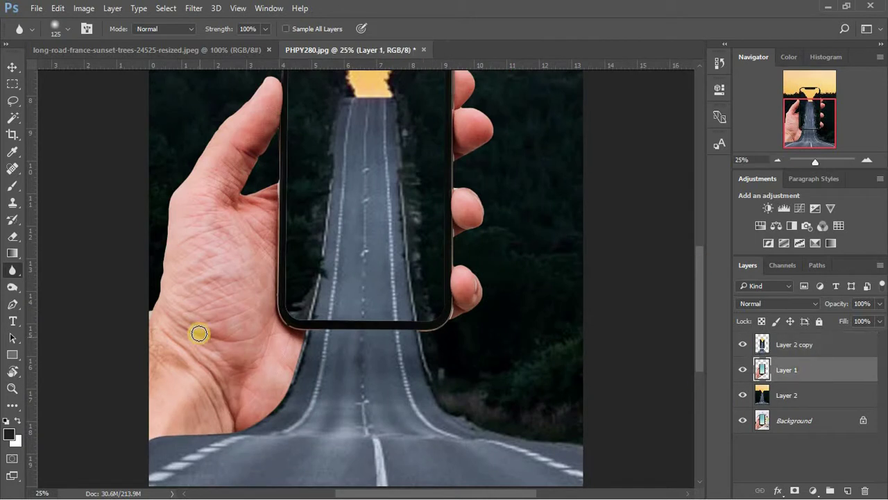
drag(266, 81, 208, 129)
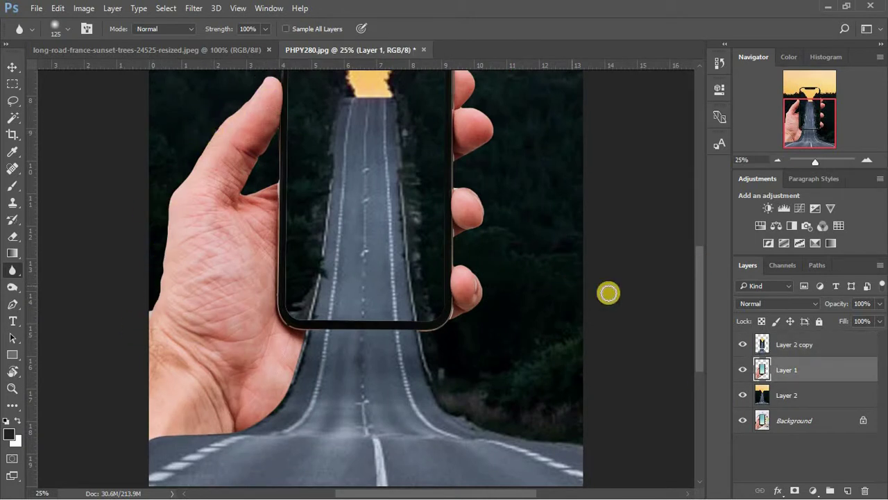
click(458, 166)
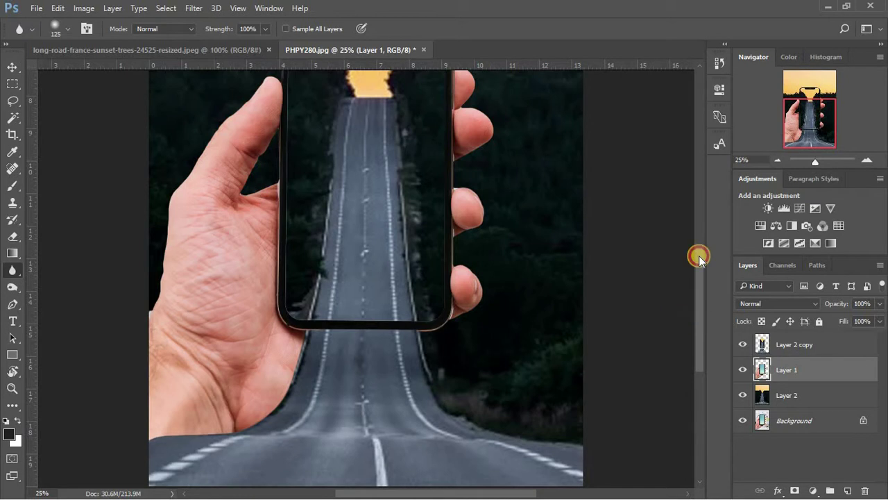
drag(698, 254, 698, 200)
drag(278, 157, 268, 332)
drag(696, 286, 695, 296)
key(e)
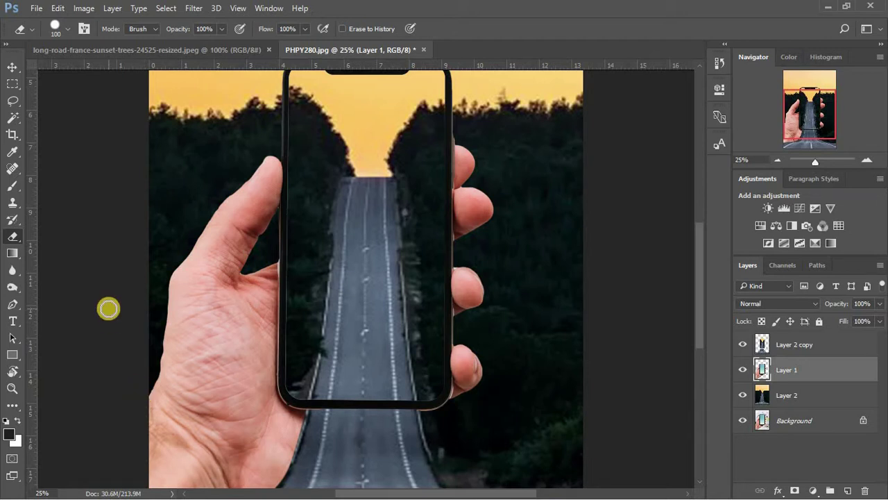
Apply a Gaussian Blur of about 6 px to the Layer 2 sunset road background
key(ctrl+minus)
key(ctrl+minus)
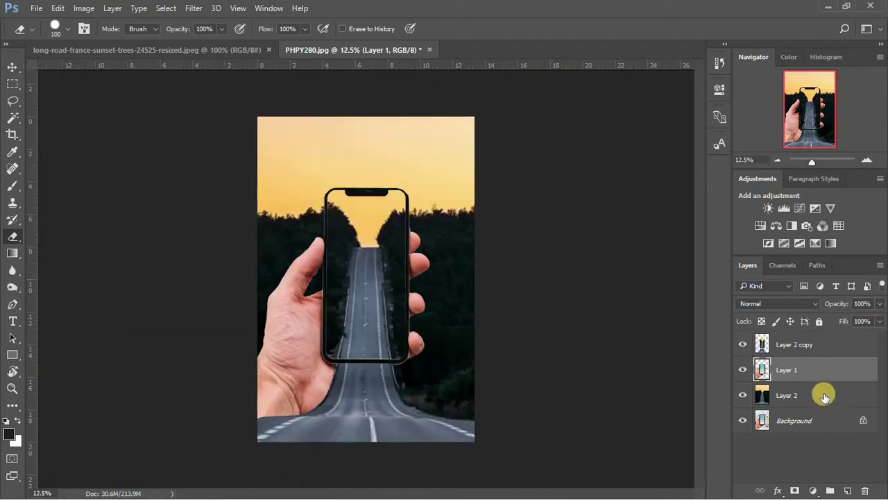
click(823, 395)
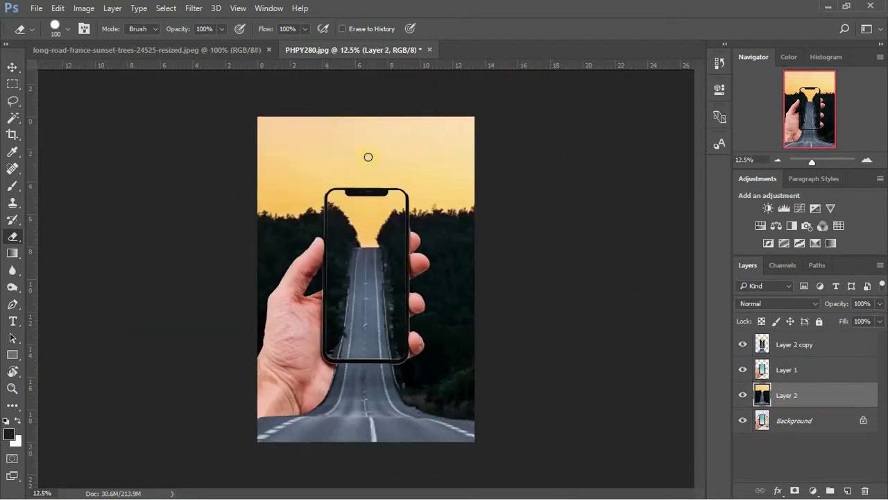
click(193, 7)
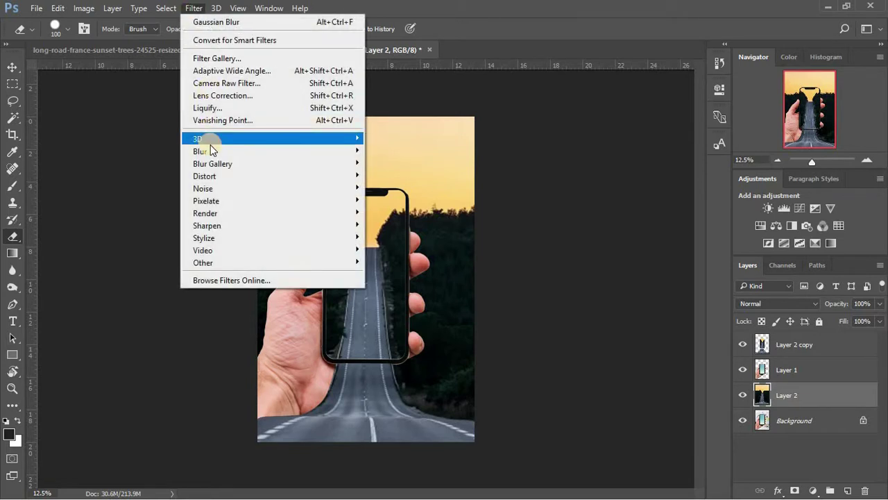
mouse_move(210, 151)
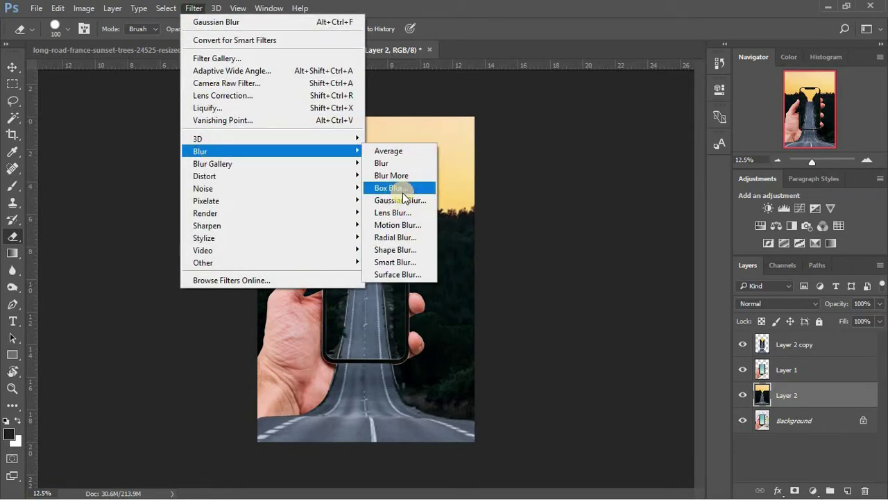
click(403, 200)
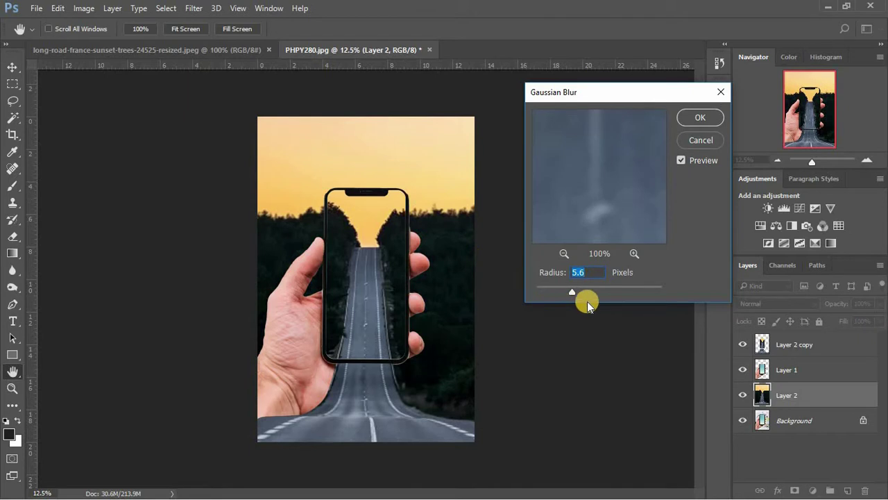
drag(580, 290, 578, 291)
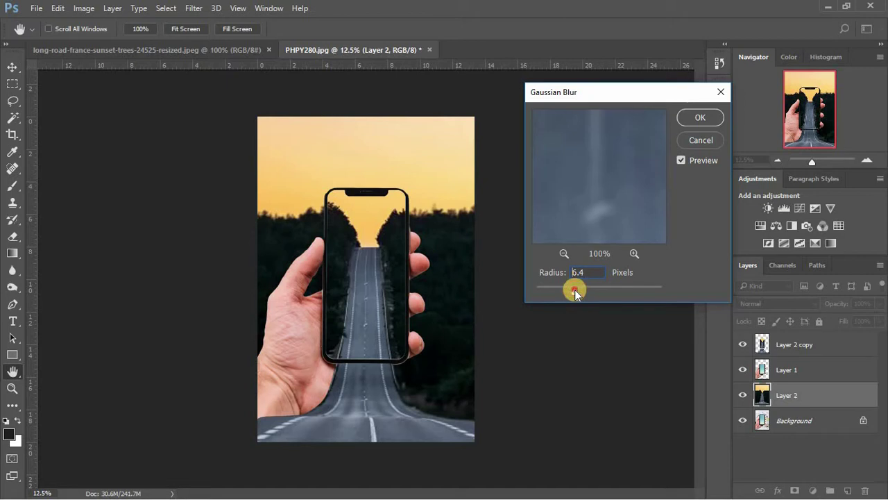
drag(575, 292, 575, 292)
click(707, 117)
key(e)
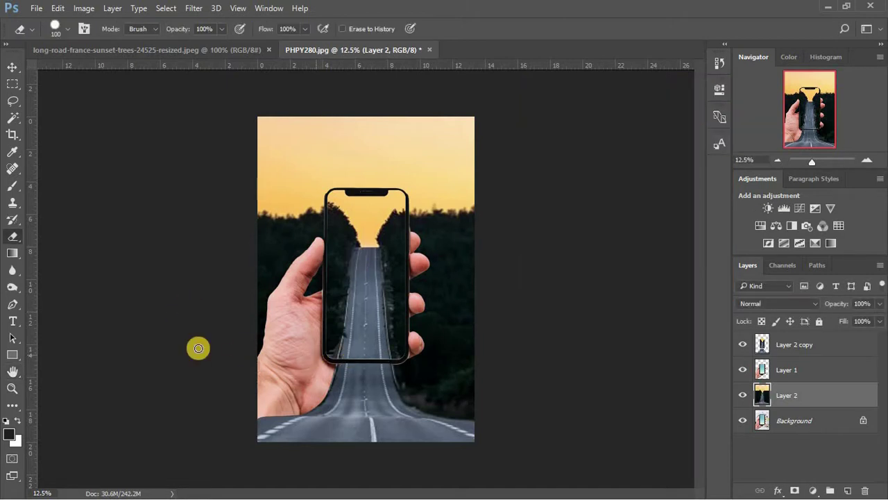
Zoom in and draw a closed pen path around the phone's bottom edge over the road
scroll(196, 349, up, 3)
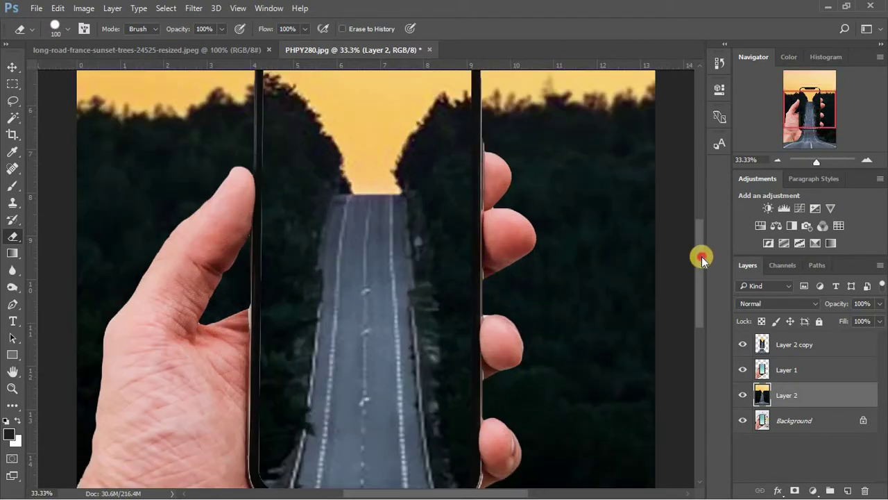
drag(702, 259, 699, 311)
key(ctrl+plus)
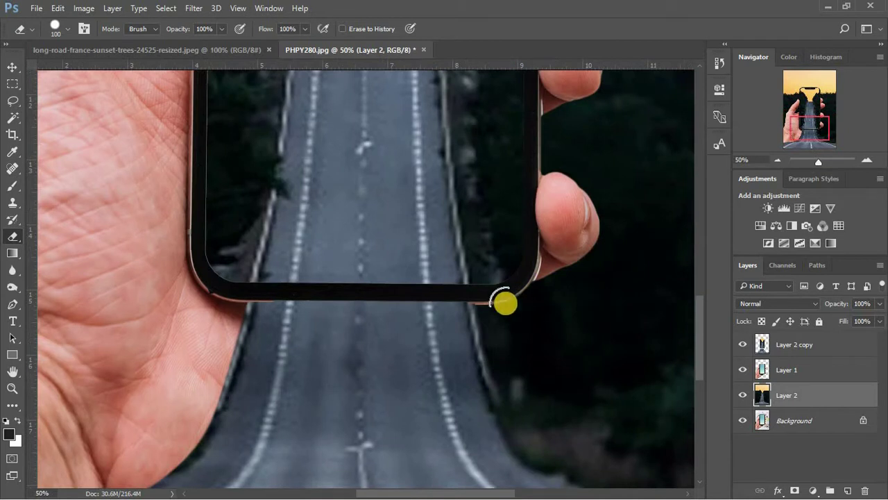
click(12, 305)
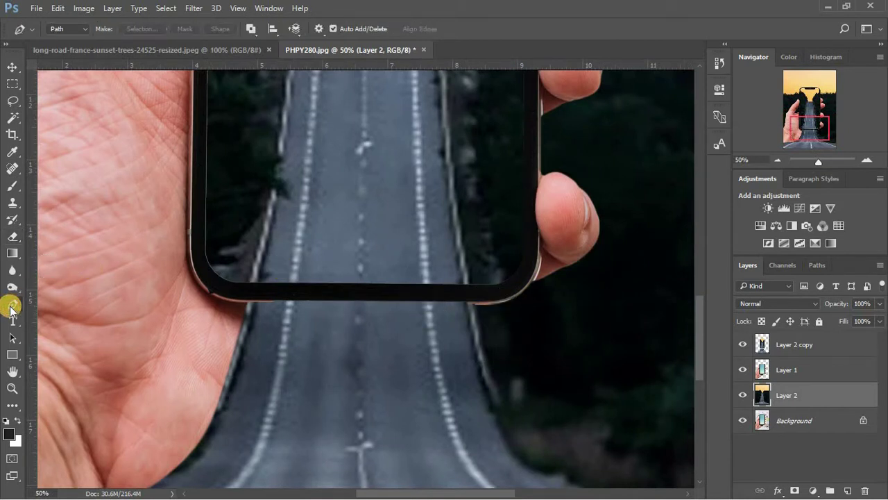
click(469, 271)
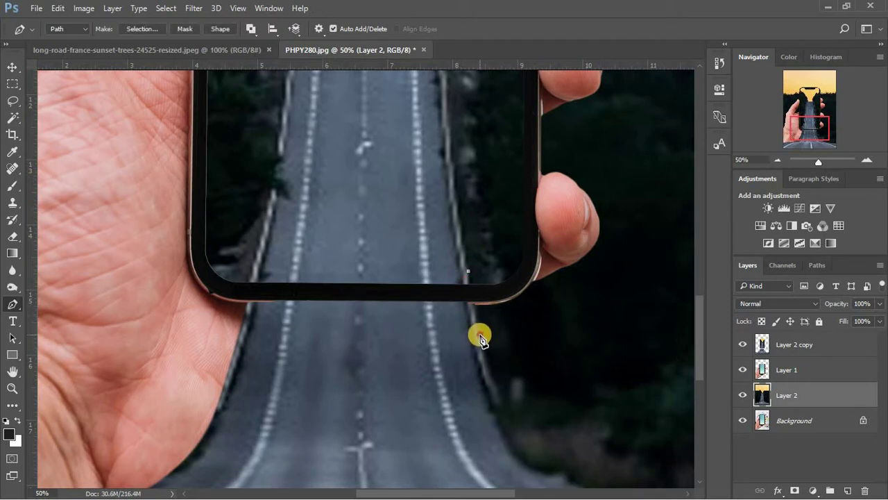
drag(480, 338, 484, 344)
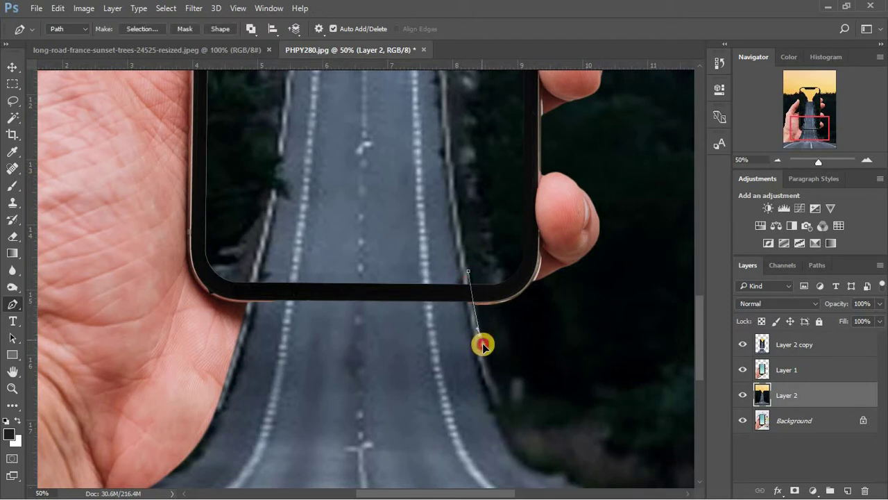
click(236, 344)
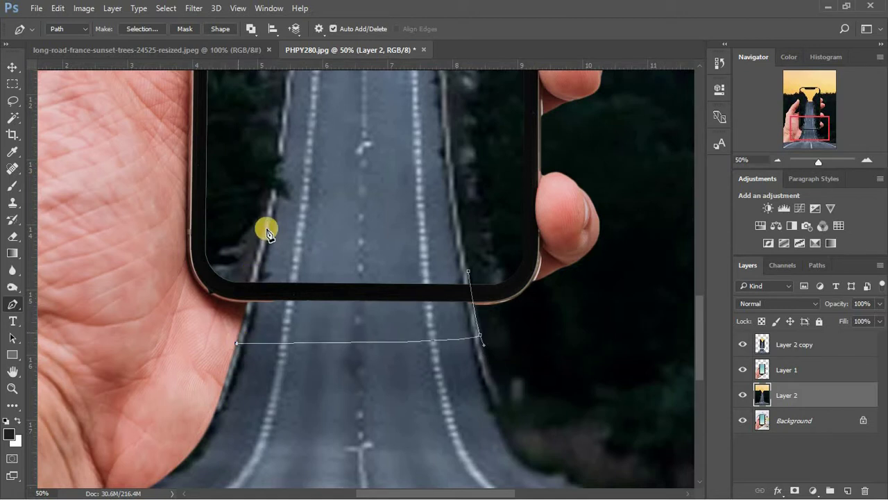
drag(256, 256, 260, 221)
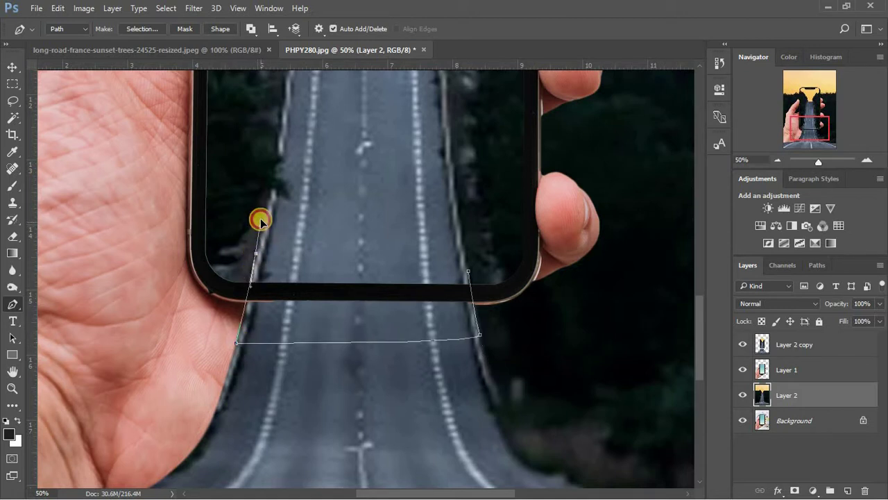
click(470, 272)
Turn the pen path into a selection and make Layer 1 active
right_click(473, 270)
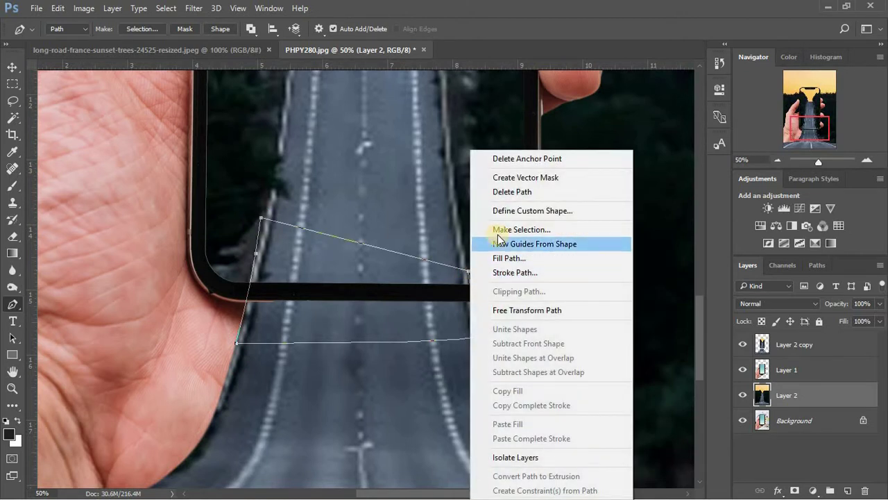
click(497, 232)
key(Return)
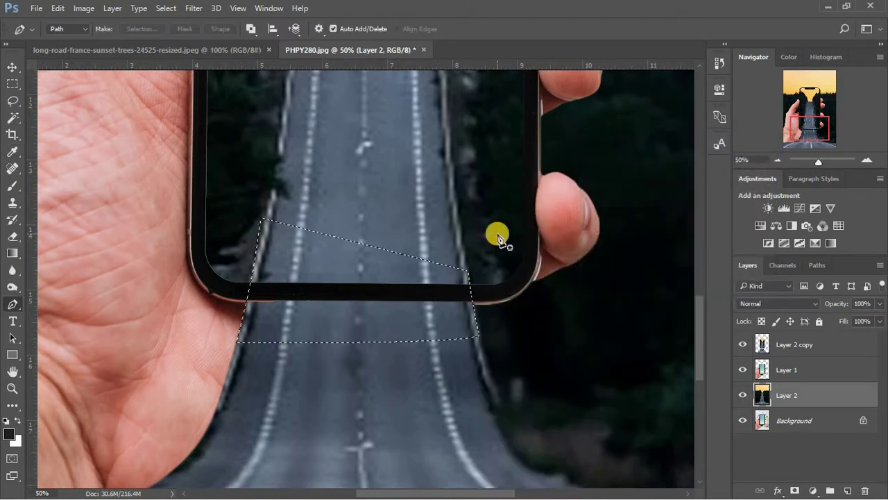
click(802, 379)
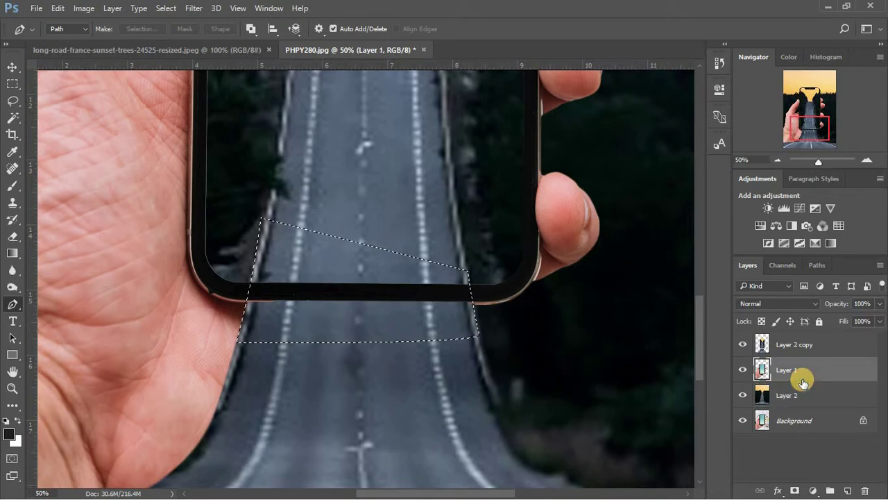
Cut the selected bottom bezel away and blur the phone's bottom-left edge beside the road
key(ctrl+d)
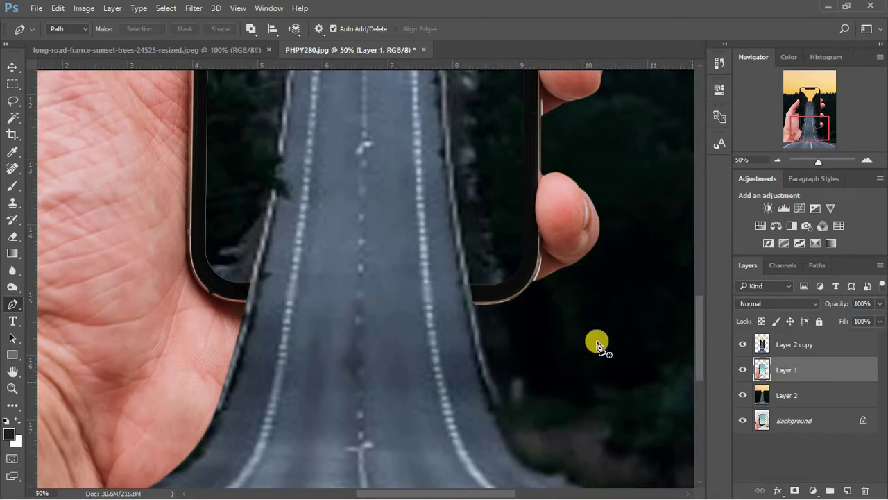
click(11, 276)
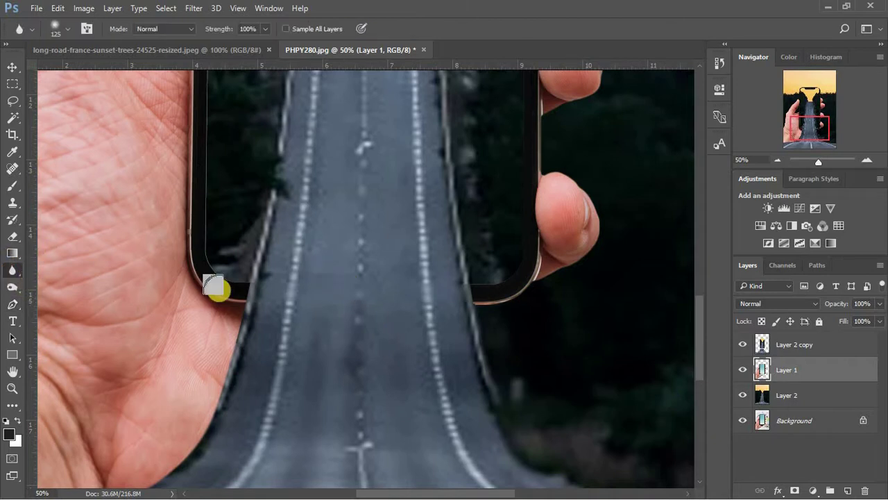
mouse_move(252, 279)
mouse_down()
mouse_move(453, 291)
mouse_move(457, 280)
mouse_move(460, 308)
mouse_move(453, 274)
mouse_move(460, 308)
mouse_move(446, 254)
mouse_up()
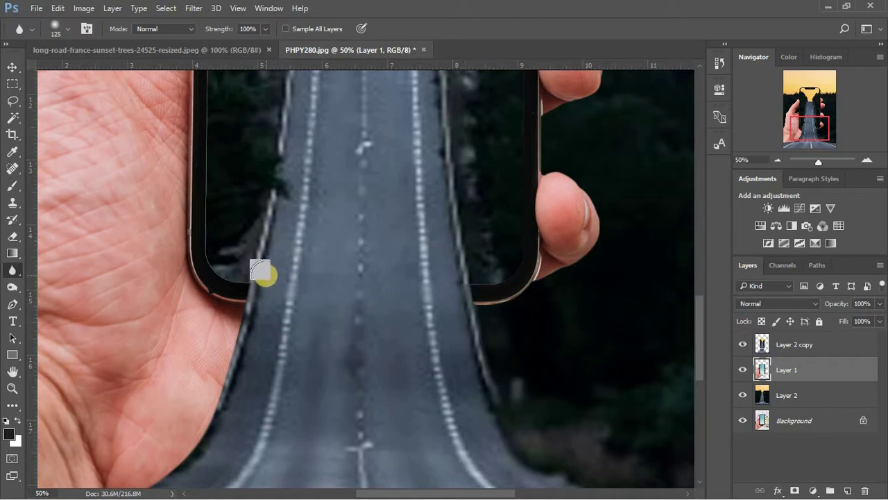
Erase the leftover edge near the phone's bottom right, then zoom out to the whole image
key(e)
click(446, 285)
key(alt+bracketleft)
key(ctrl+minus)
key(ctrl+minus)
key(ctrl+minus)
key(ctrl+minus)
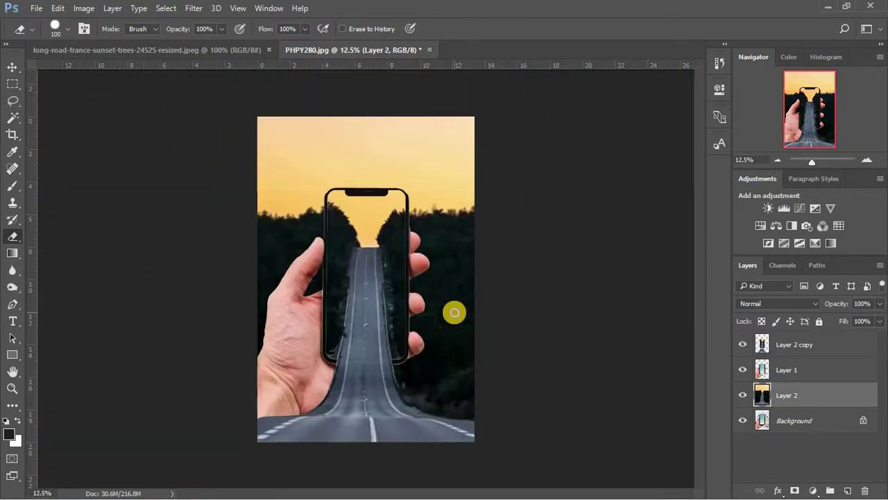
Add a Levels adjustment with white input 249 above Layer 1 and merge it down
click(12, 67)
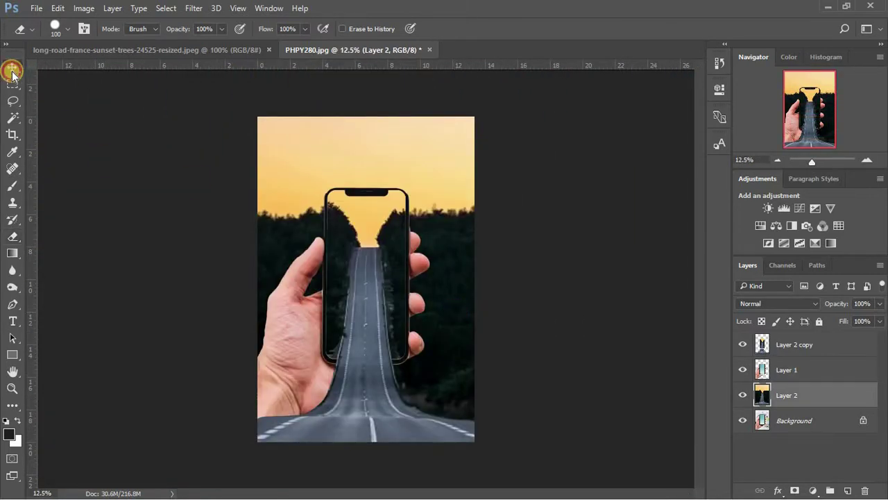
click(802, 369)
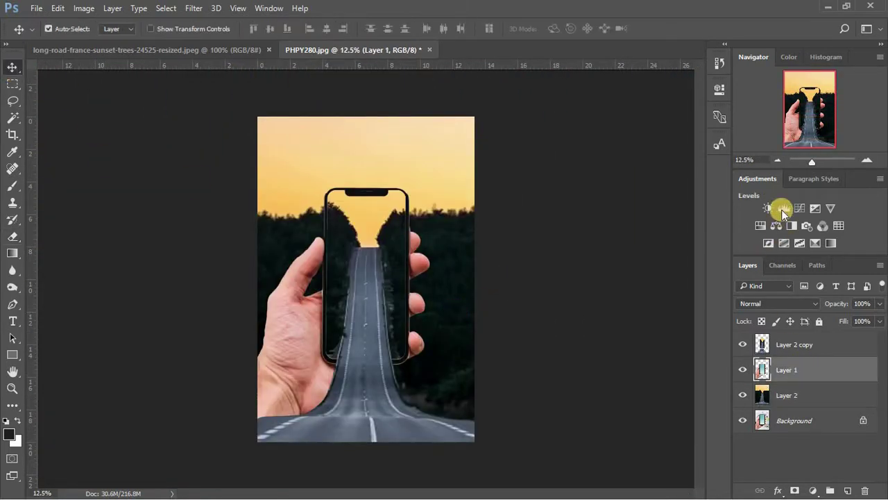
click(782, 208)
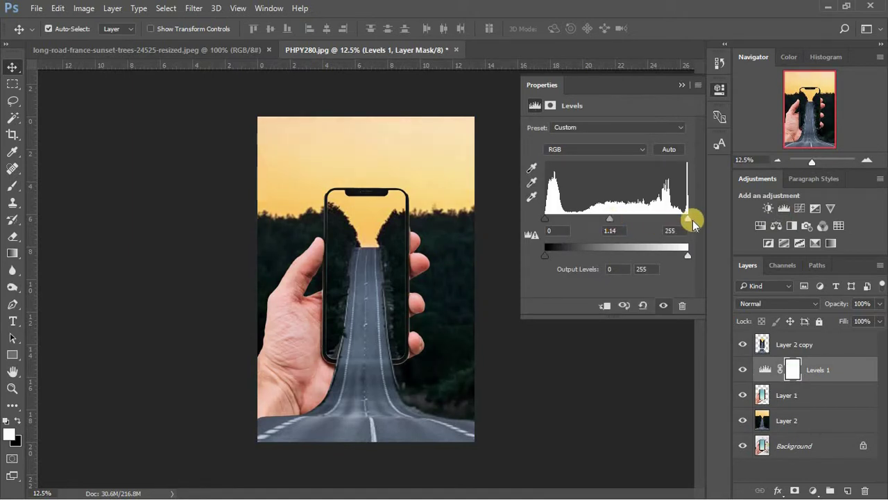
drag(686, 220, 683, 220)
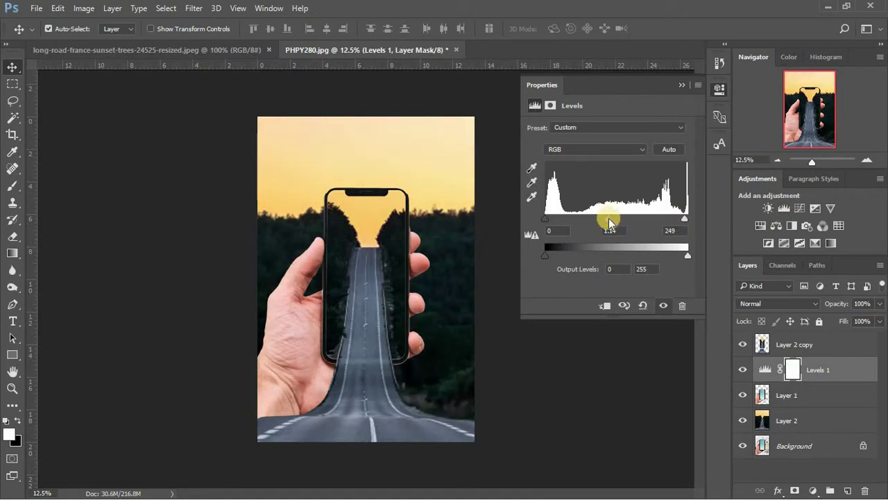
click(680, 86)
ctrl+click(802, 401)
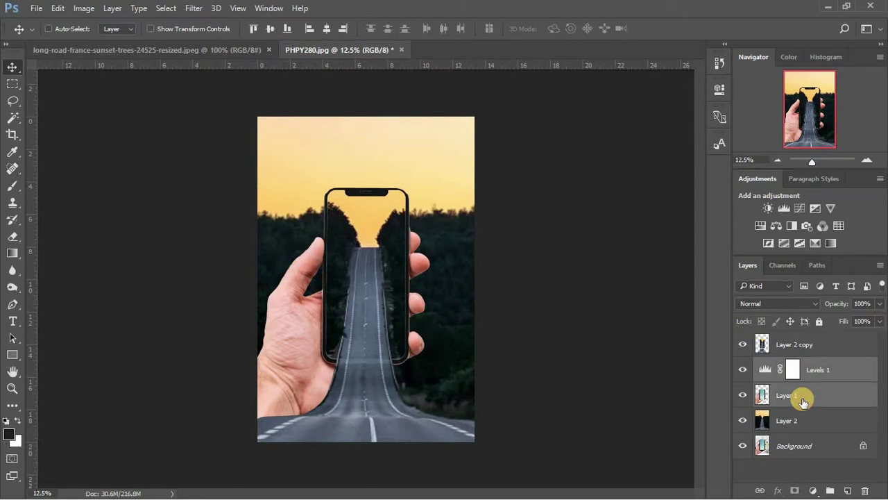
key(ctrl+e)
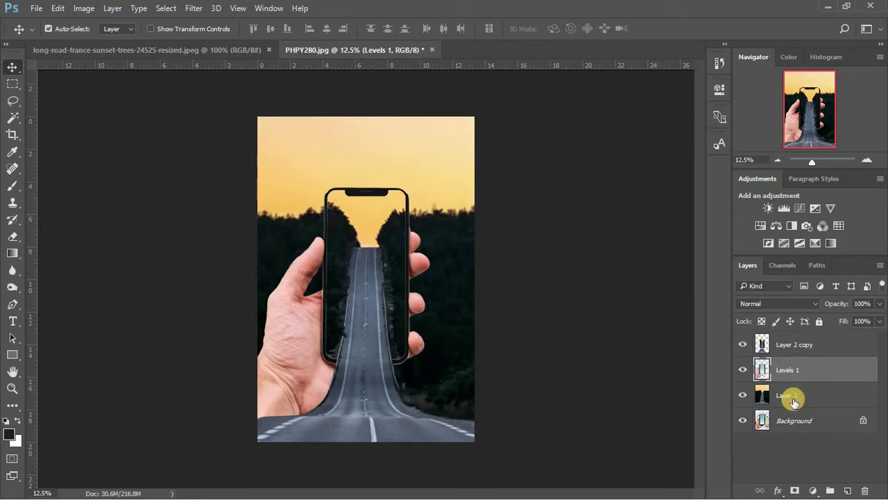
Add a Brightness/Contrast layer above Layer 2 copy with brightness 6 and contrast 10
click(808, 343)
click(768, 208)
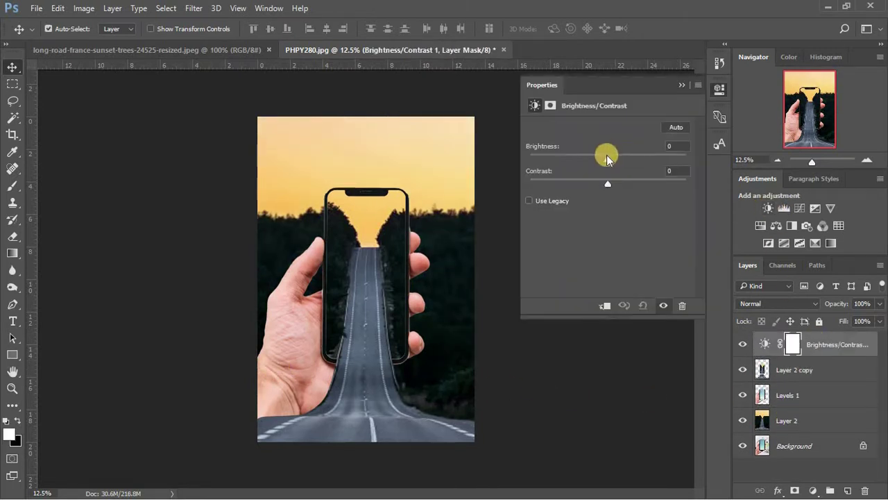
drag(610, 161, 615, 186)
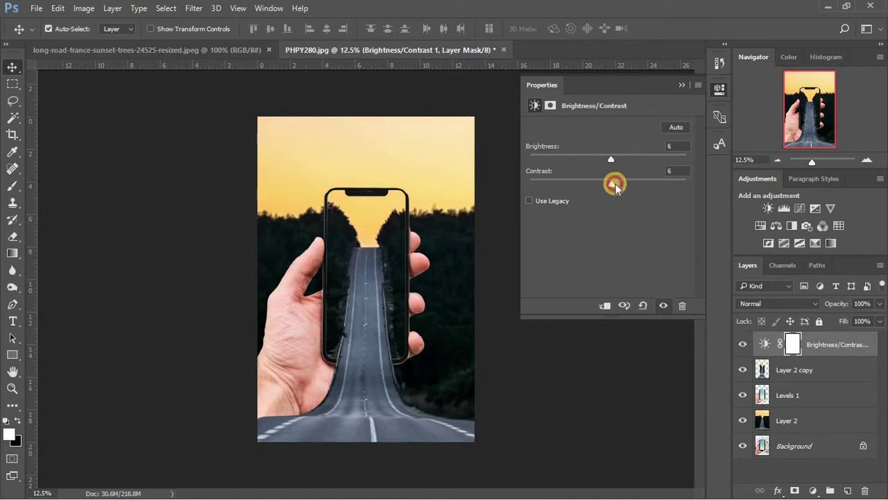
click(681, 84)
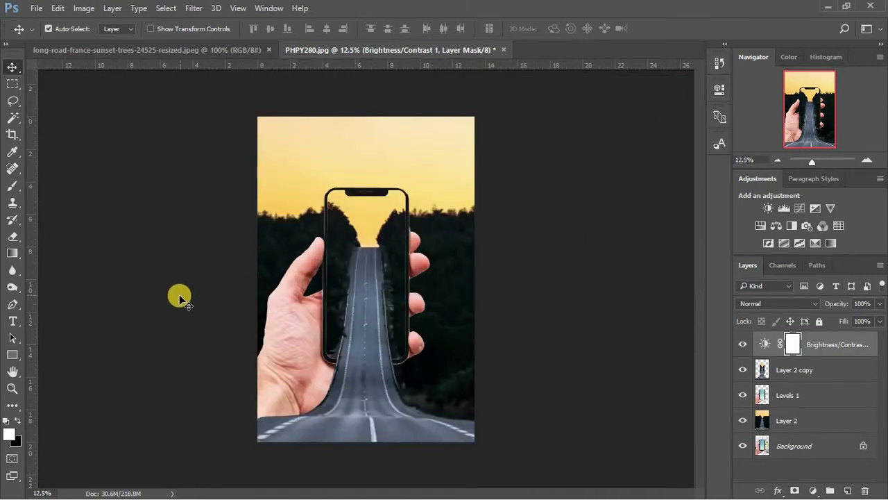